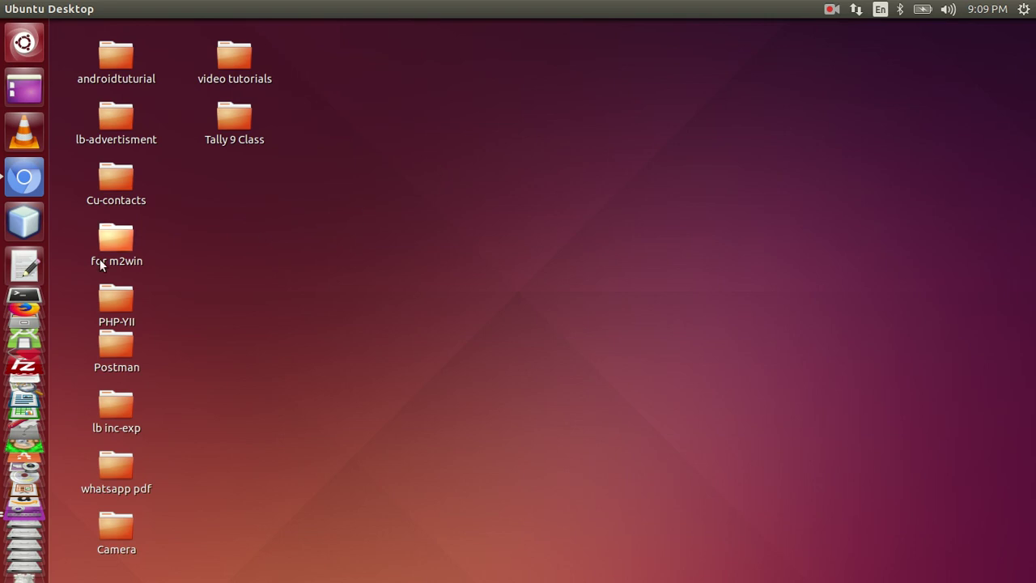
Step: Search the installed applications for "wri" and launch LibreOffice Writer with a blank document
mouse_move(16, 573)
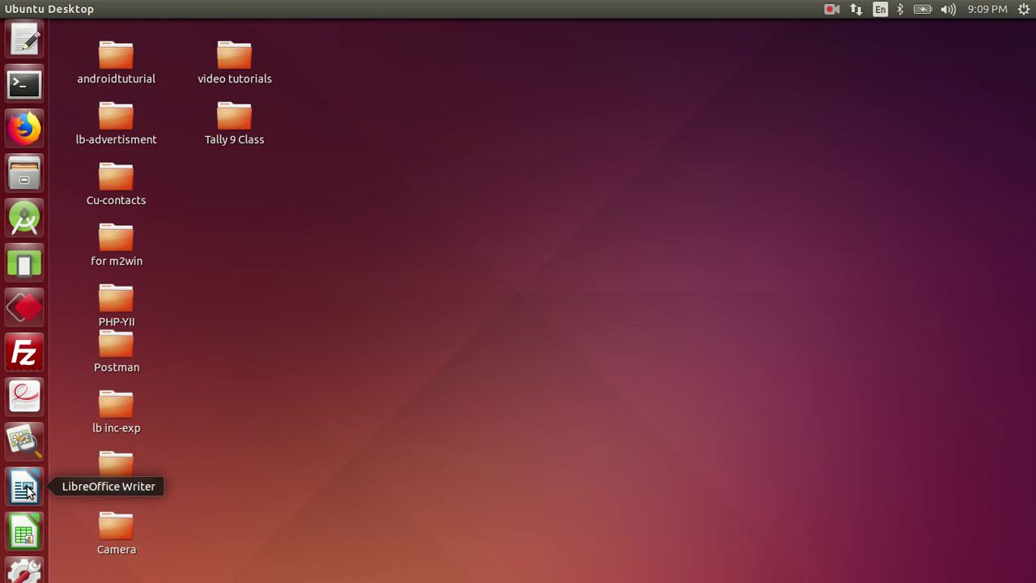
click(24, 45)
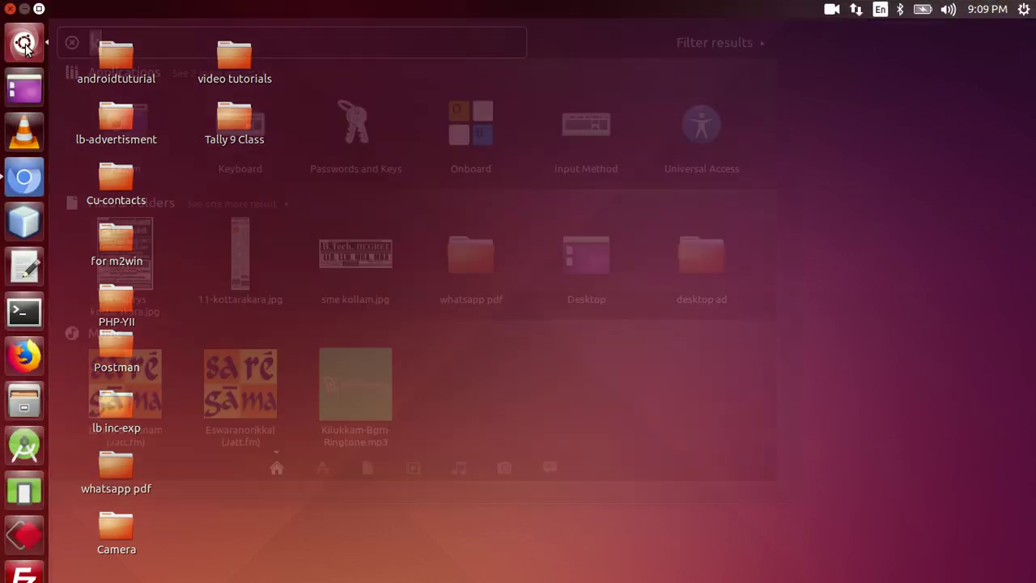
text(W)
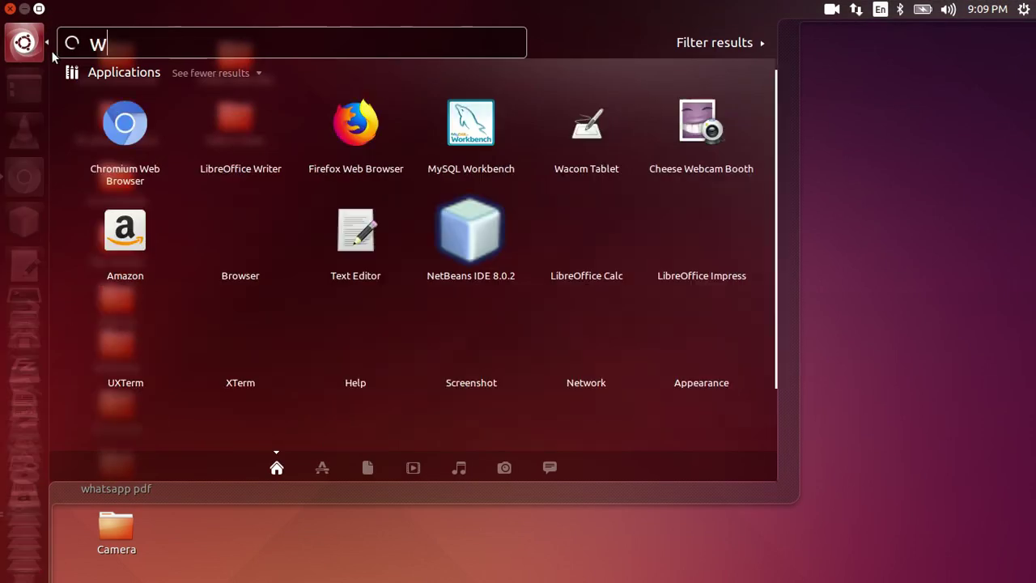
text(ri)
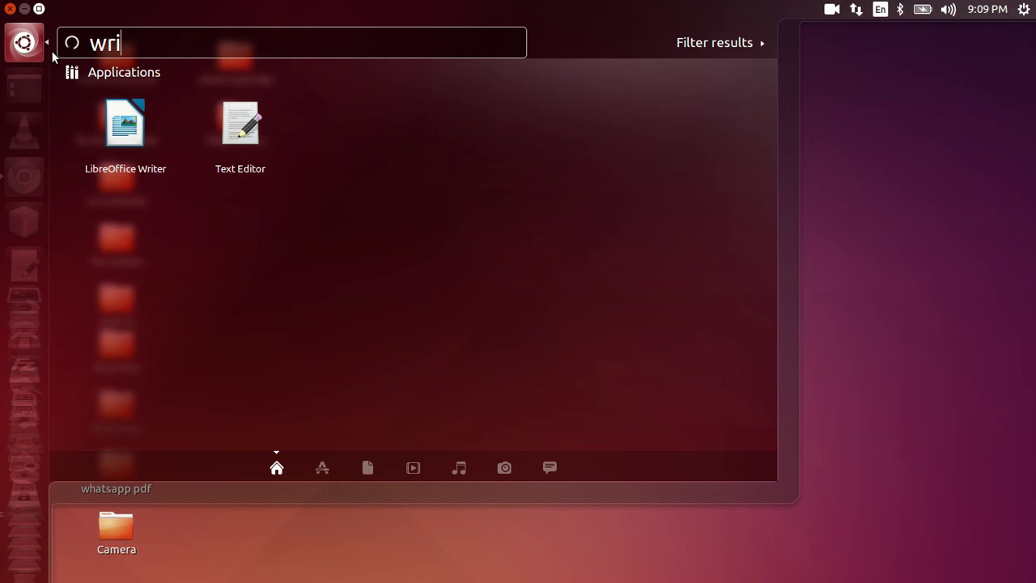
click(137, 126)
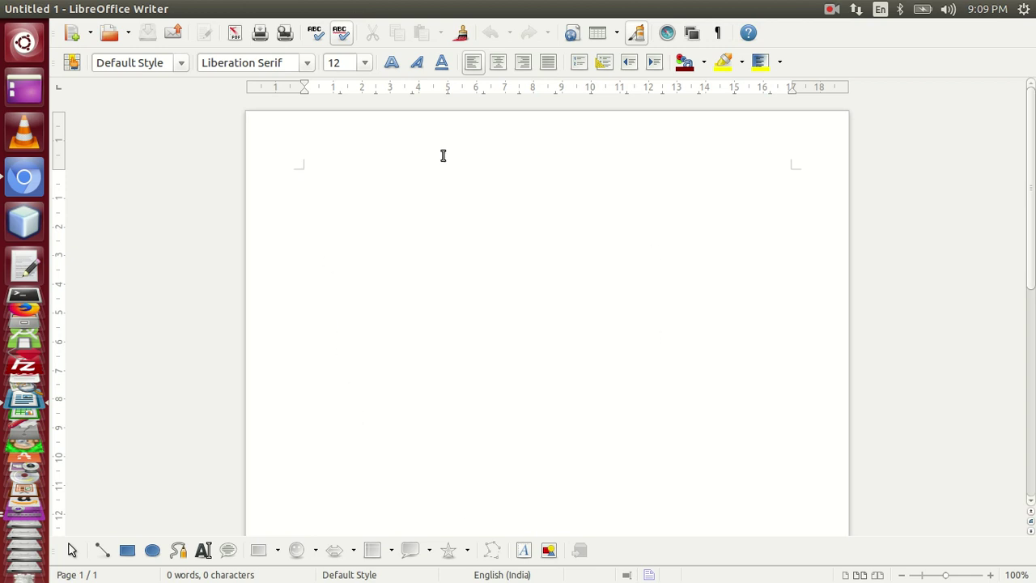
Step: Look over the blank page from its upper margin down to its lower margin
scroll(395, 291, down, 5)
scroll(392, 288, down, 5)
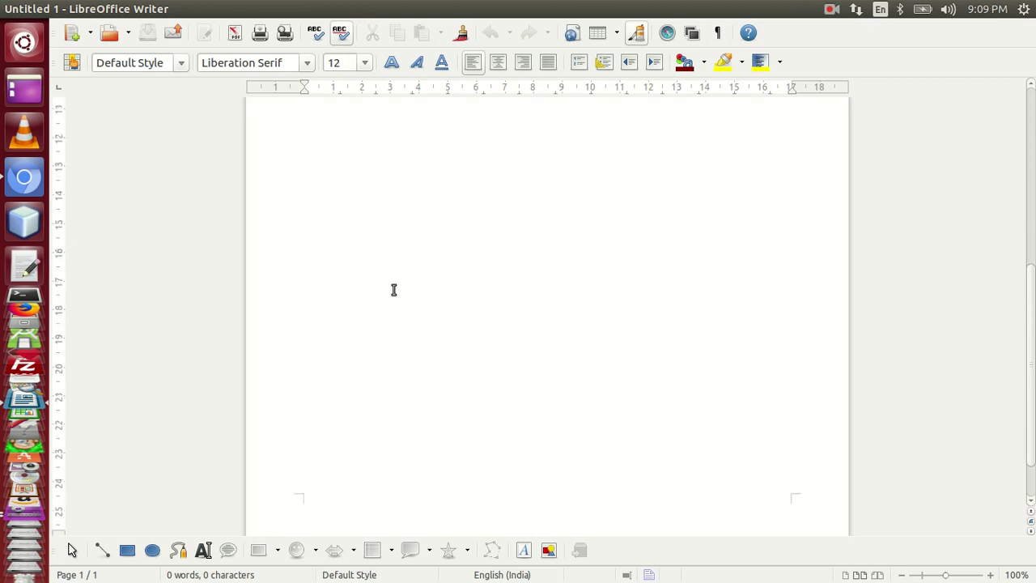
scroll(388, 283, up, 12)
scroll(382, 253, down, 12)
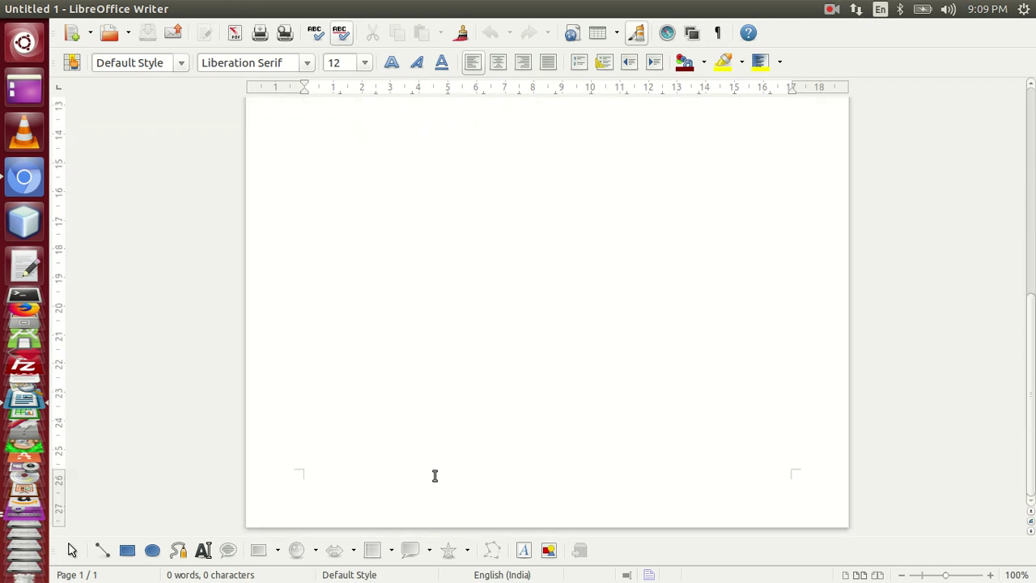
scroll(428, 384, up, 12)
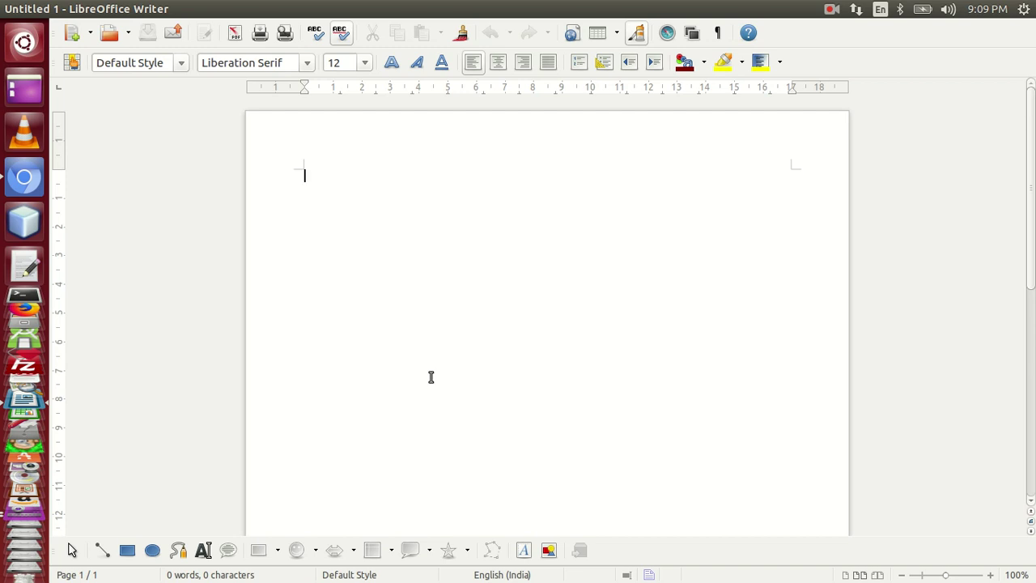
mouse_move(1030, 208)
mouse_down()
mouse_move(1034, 382)
mouse_move(1034, 227)
mouse_up()
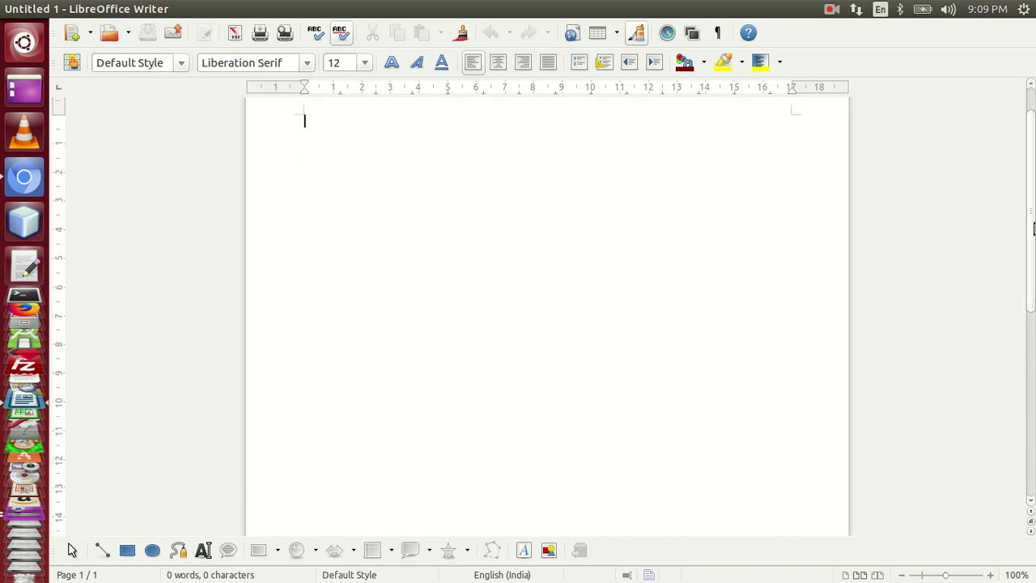
Step: Review the available File, Edit, View, Insert, Format, Table, Tools, Window and Help commands, then dismiss them
mouse_move(22, 8)
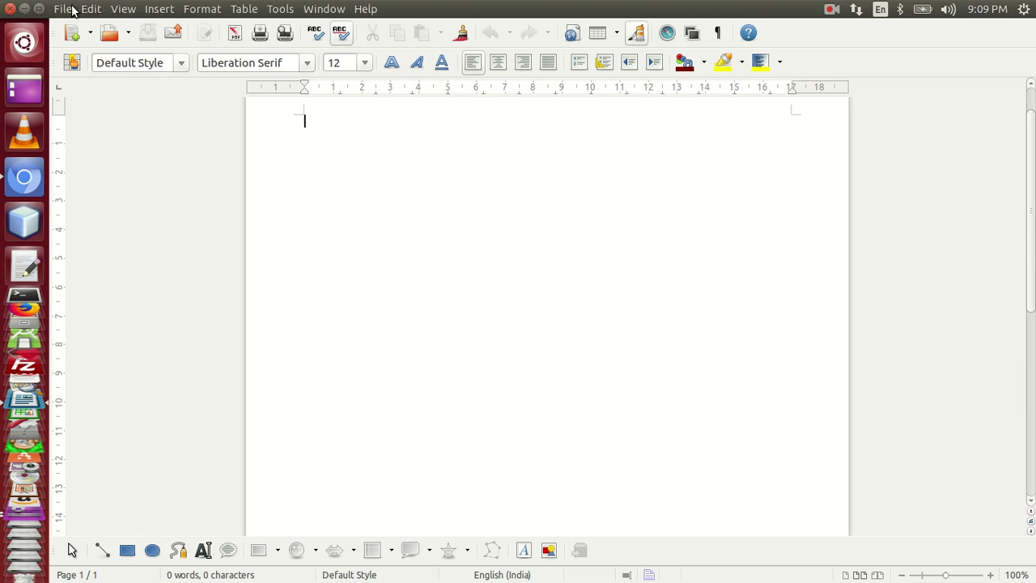
click(75, 8)
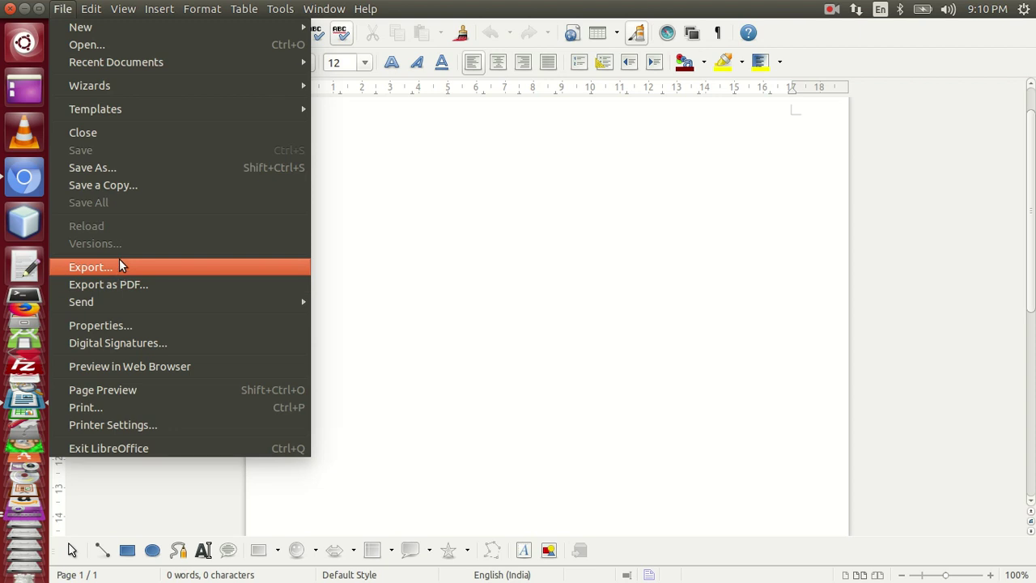
mouse_move(143, 300)
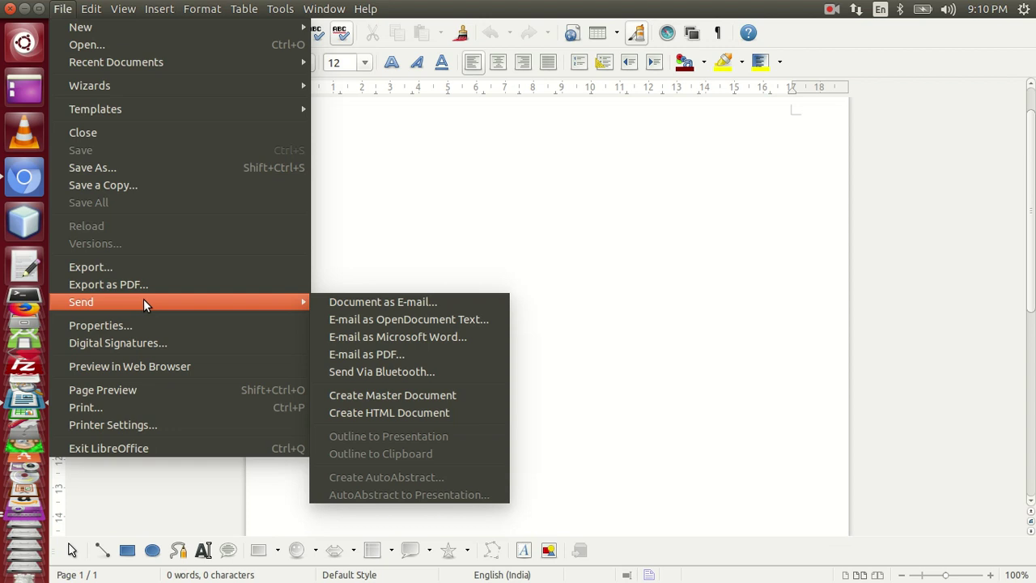
mouse_move(93, 13)
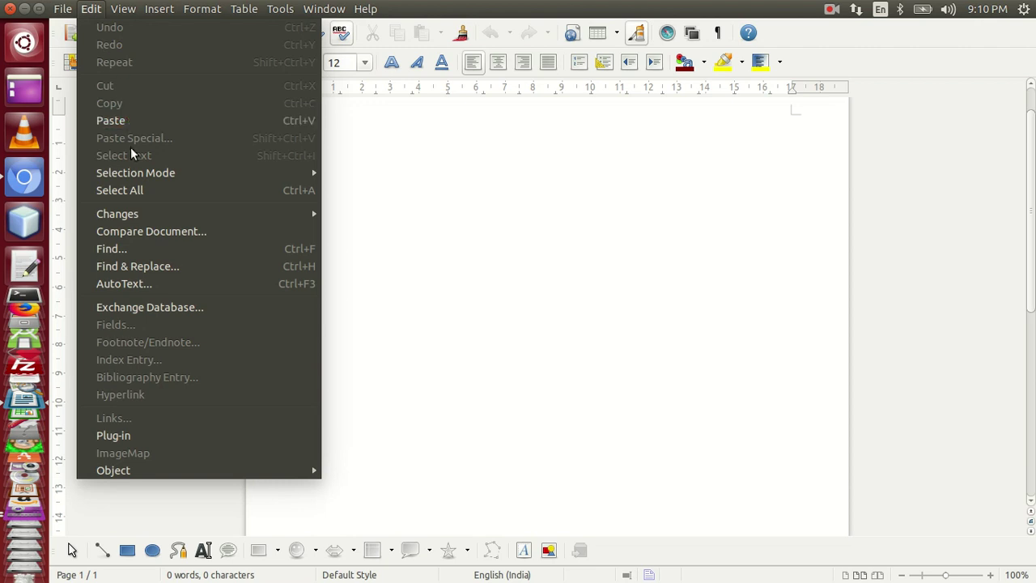
mouse_move(139, 8)
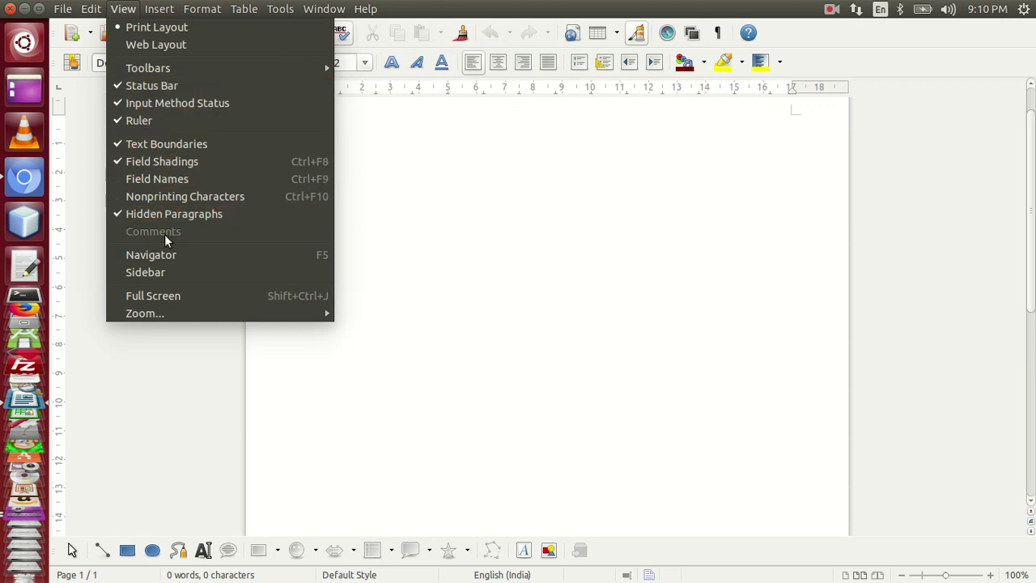
mouse_move(166, 72)
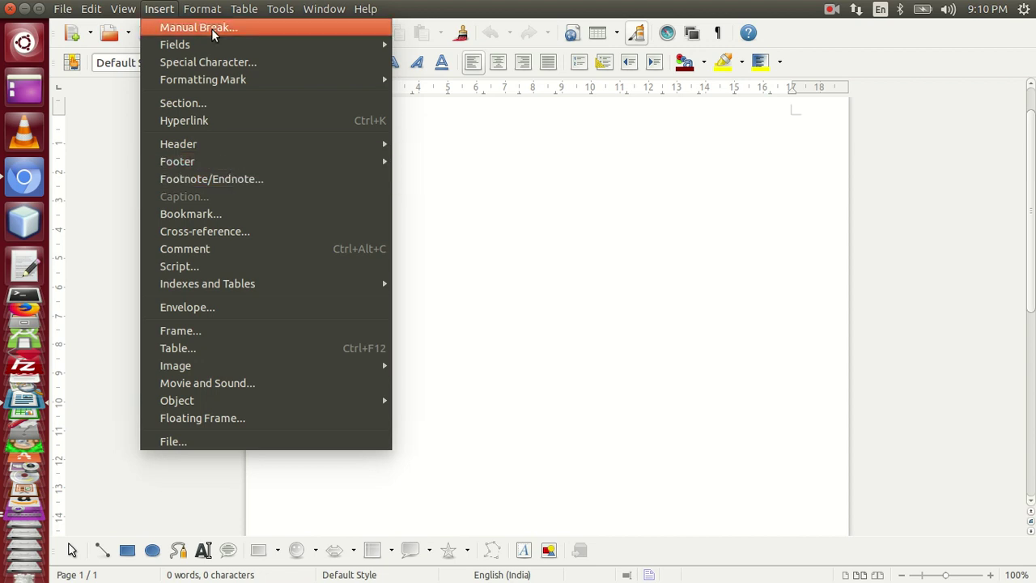
mouse_move(202, 10)
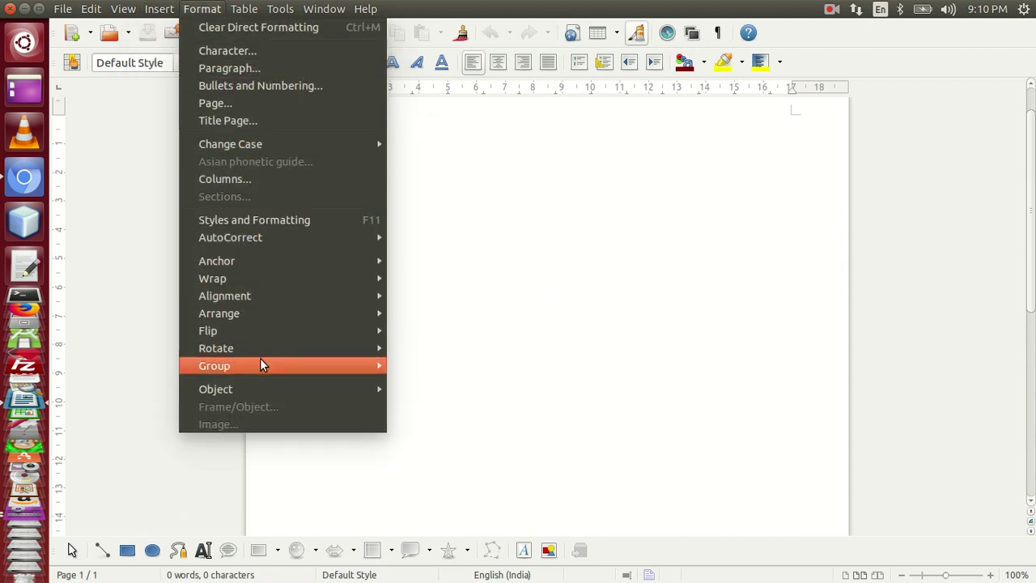
mouse_move(260, 370)
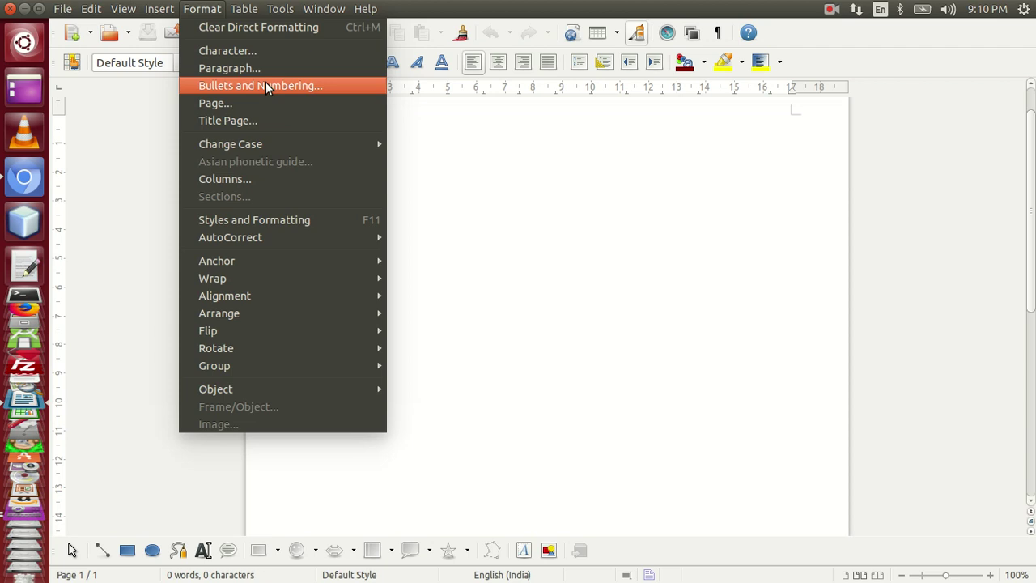
mouse_move(249, 17)
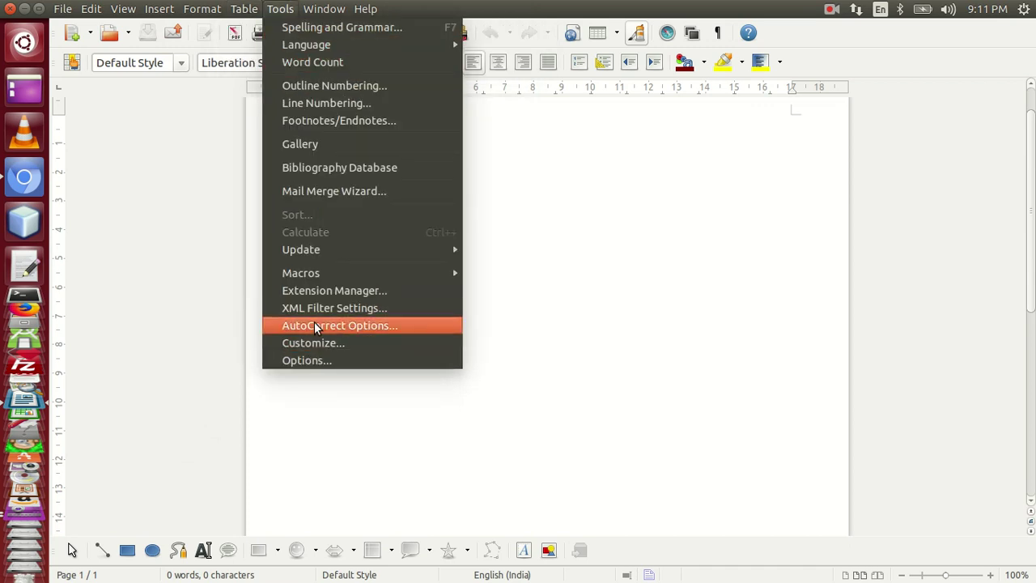
mouse_move(318, 8)
mouse_move(362, 9)
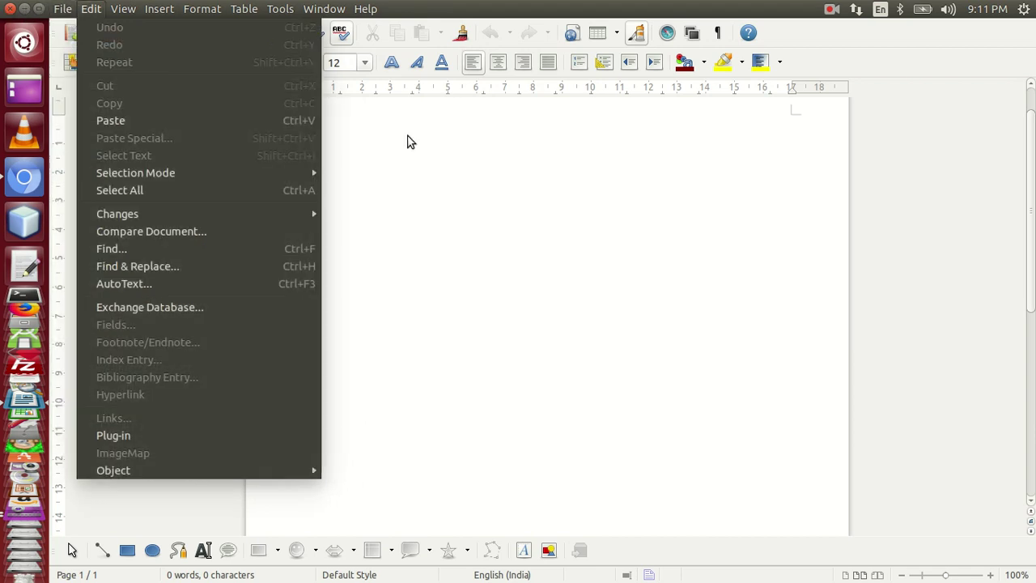
click(335, 85)
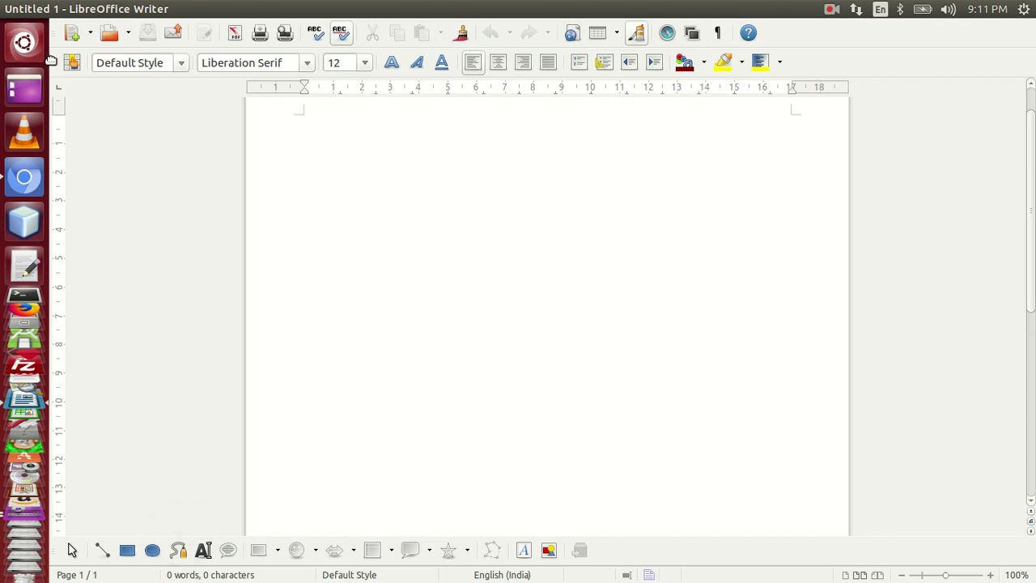
Step: Undock the Formatting toolbar so it floats over the page, and close it
drag(53, 62, 120, 131)
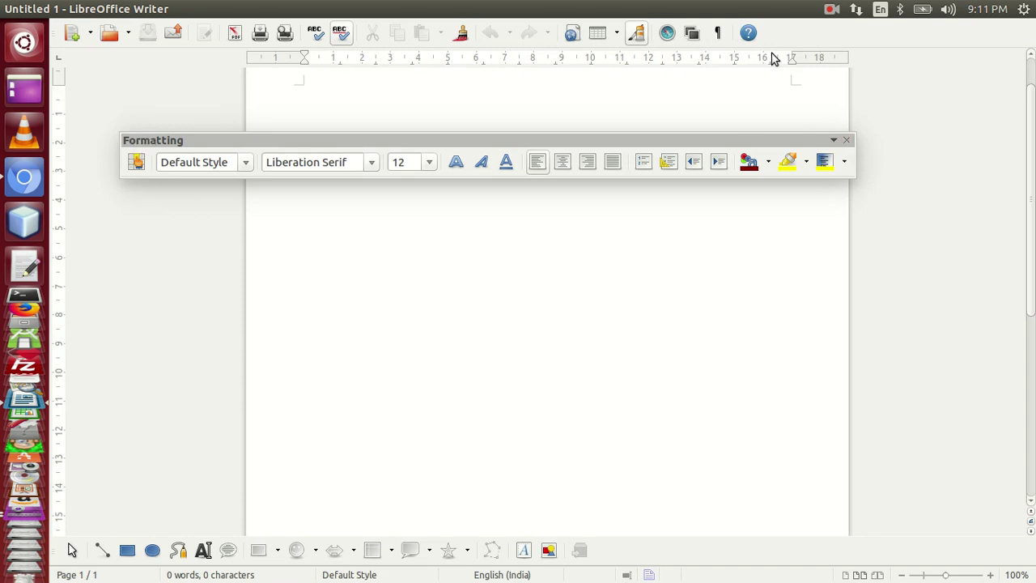
right_click(842, 143)
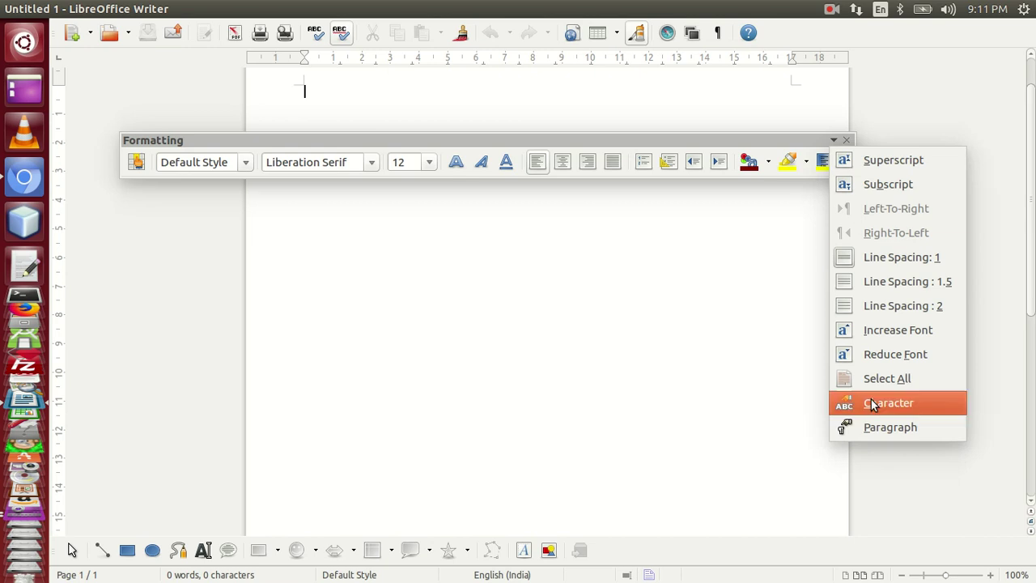
click(846, 139)
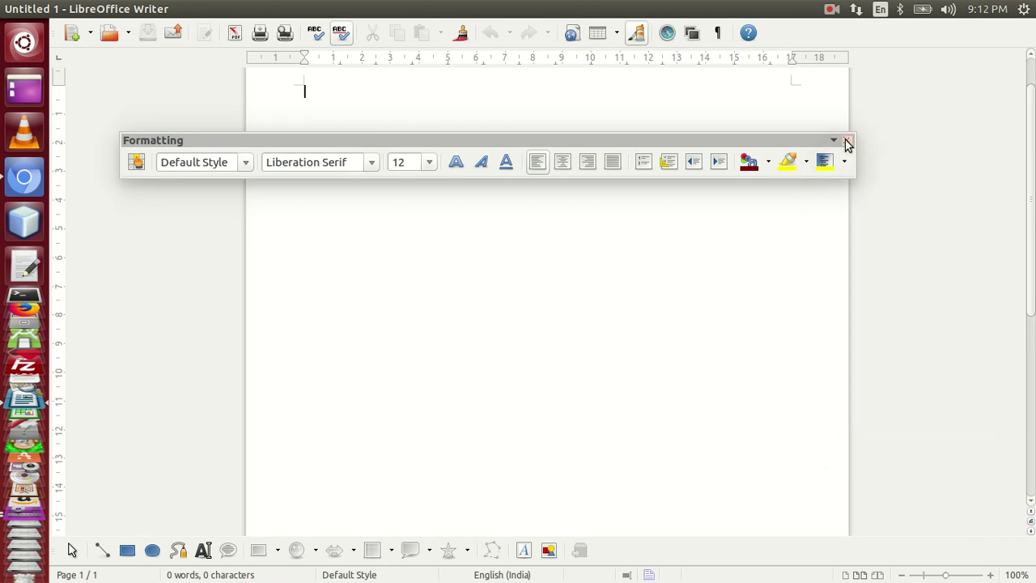
click(846, 140)
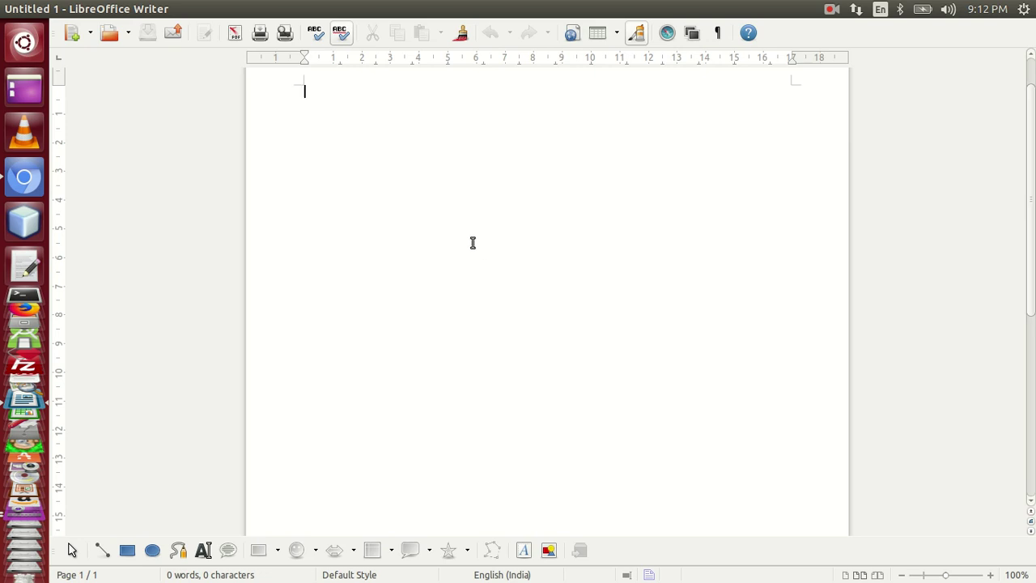
Step: Show the Formatting toolbar again and dock it directly beneath the Standard toolbar
click(160, 8)
mouse_move(130, 8)
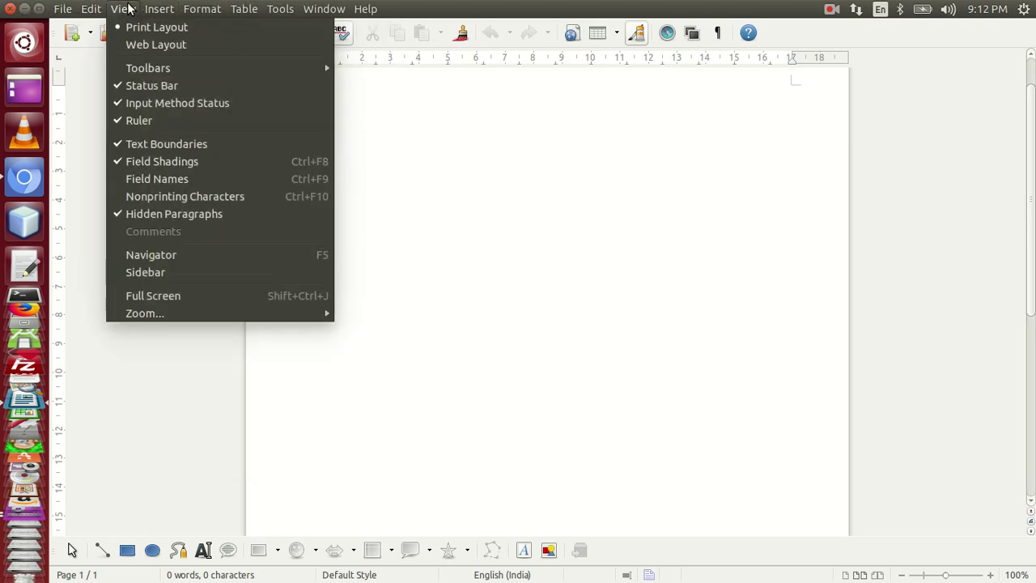
mouse_move(158, 71)
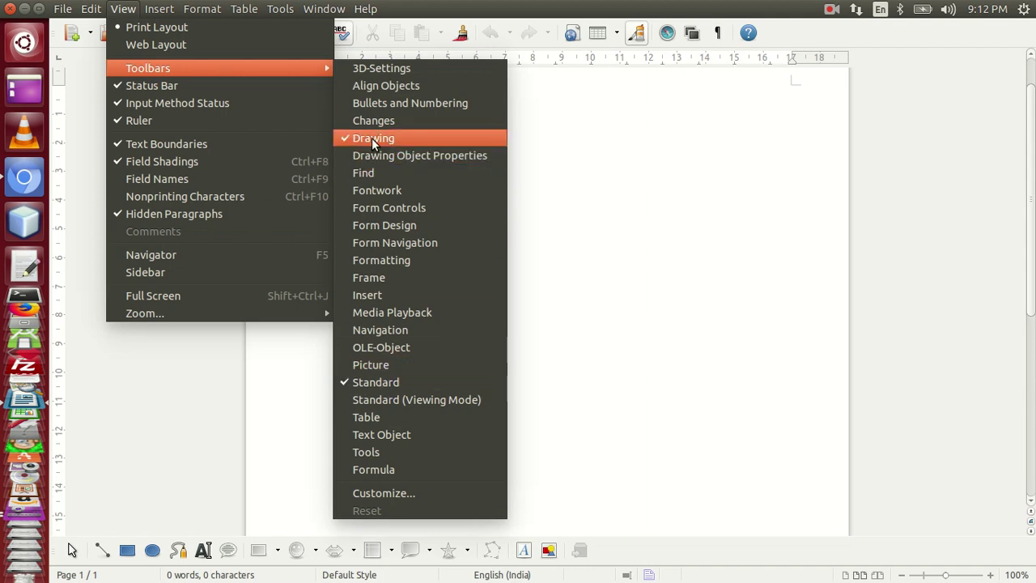
click(409, 260)
drag(380, 144, 50, 58)
Step: Display the Table toolbar in the Writer window
click(155, 9)
mouse_move(214, 83)
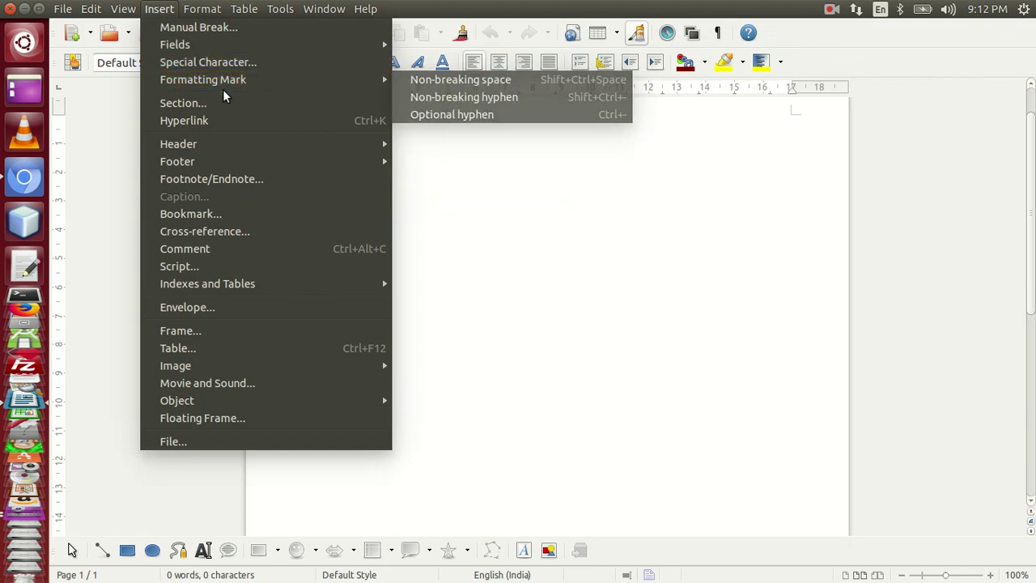
mouse_move(136, 8)
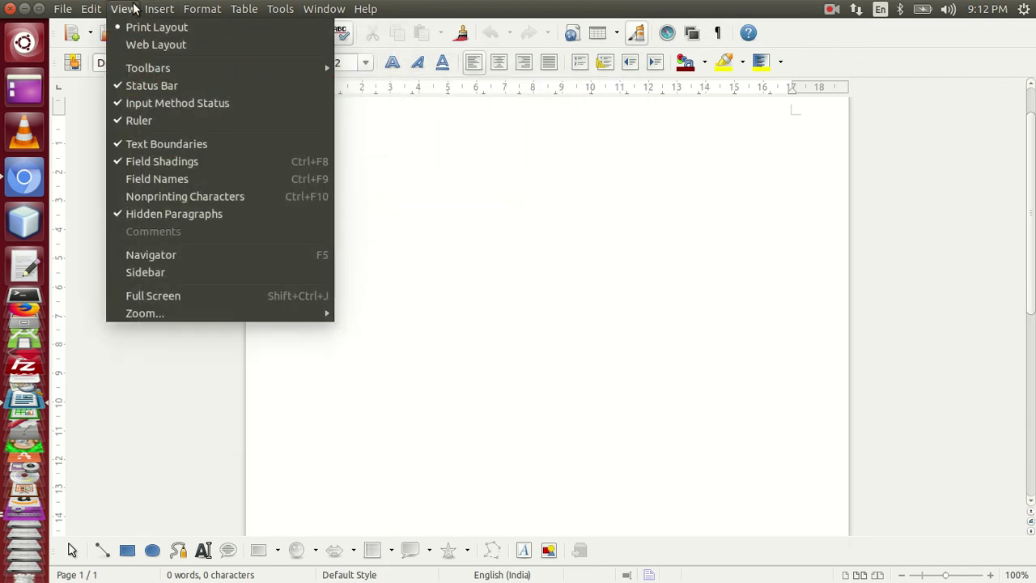
mouse_move(165, 67)
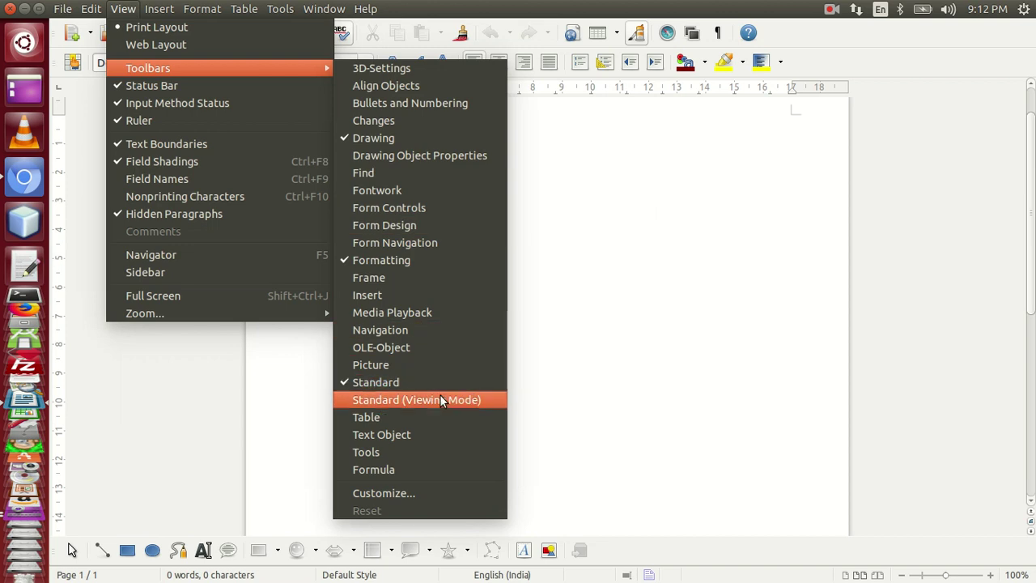
click(438, 422)
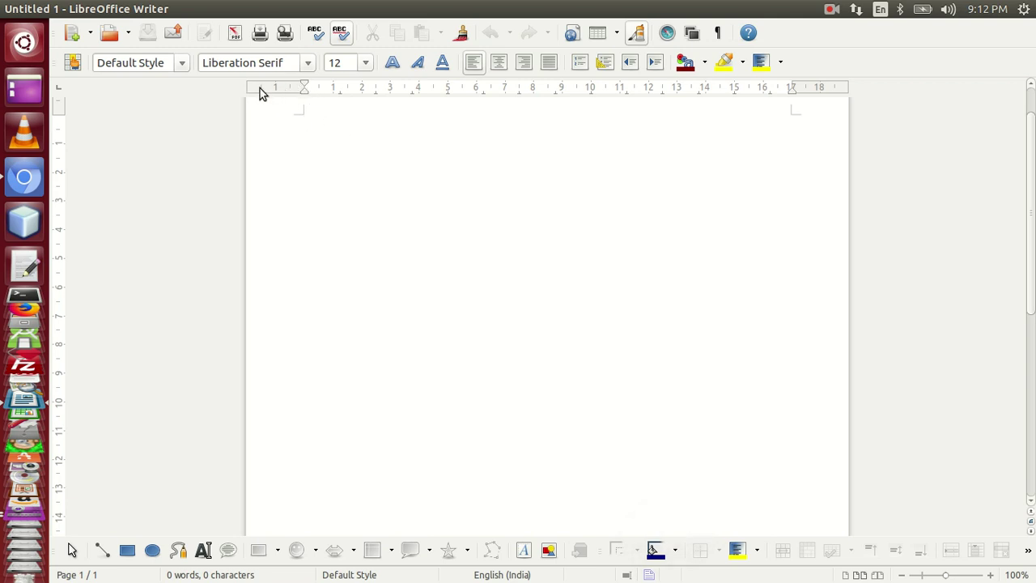
Step: Check the side margins on the ruler and reduce the page's top margin to about 1.4 cm
mouse_move(303, 88)
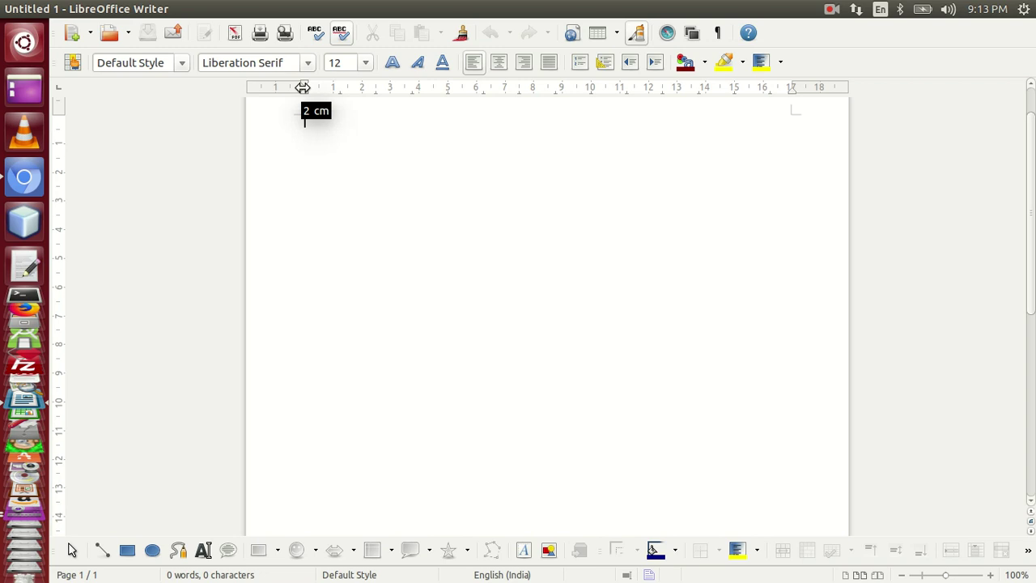
mouse_move(792, 87)
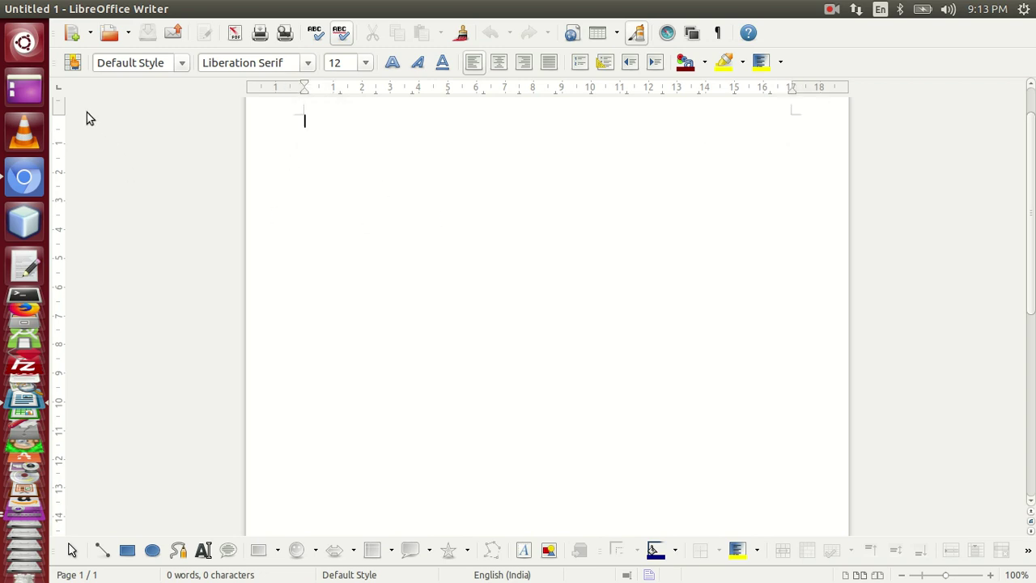
scroll(95, 140, up, 1)
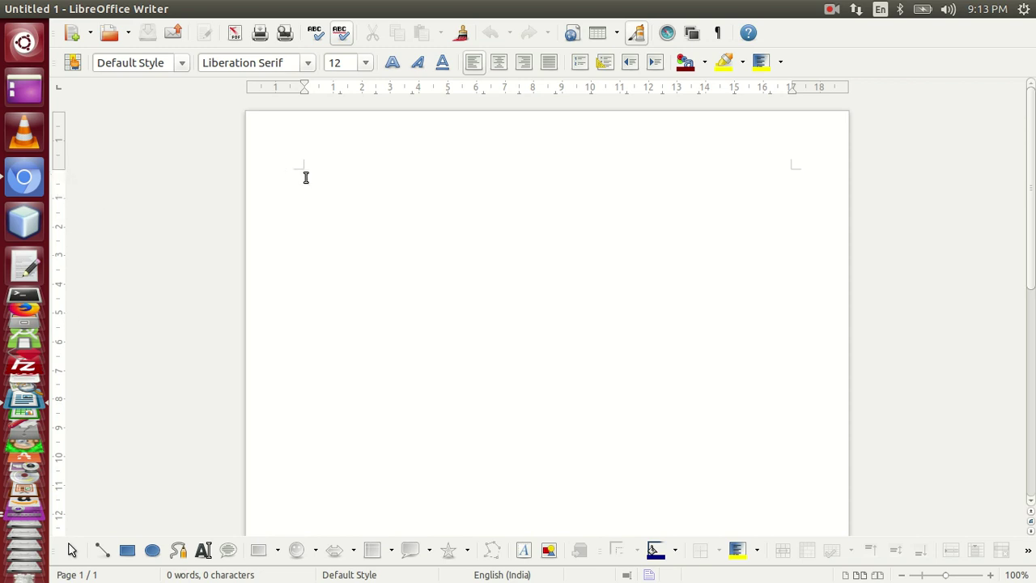
drag(60, 169, 60, 151)
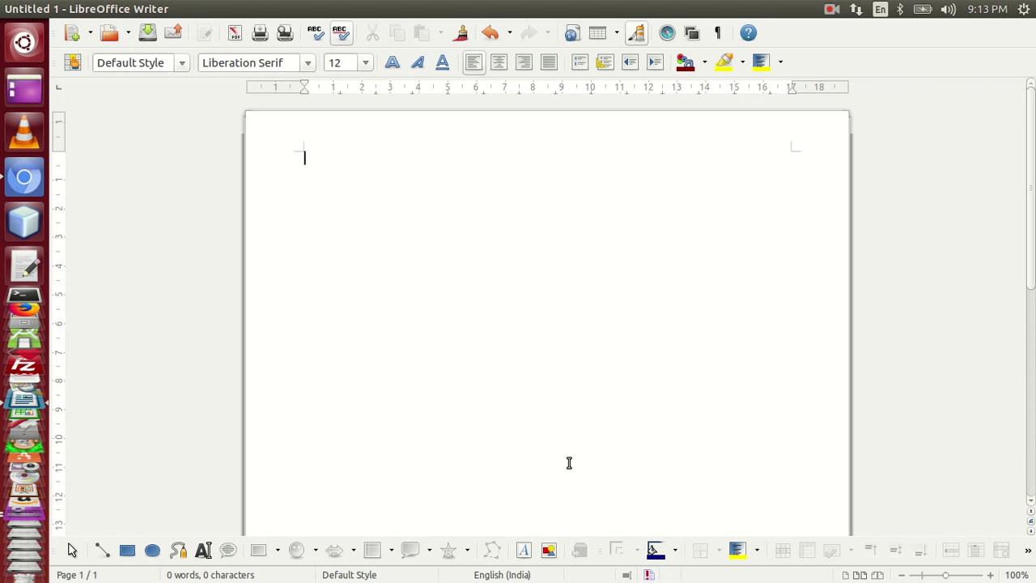
Step: Write the title "Ofiice Writer" on the first line and start a new paragraph
text(Ofiice Witrer)
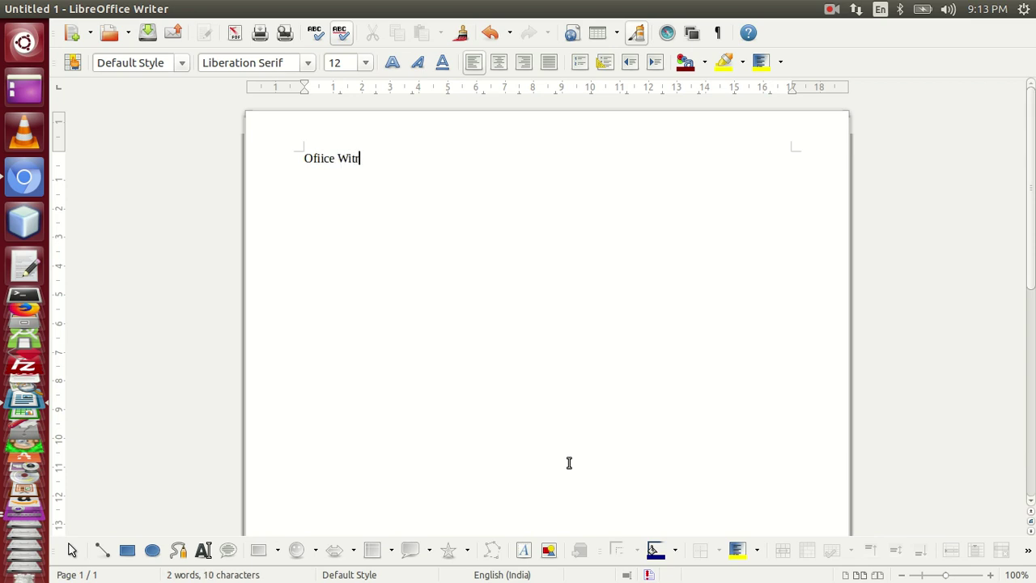
key(BackSpace)
key(BackSpace)
key(BackSpace)
key(BackSpace)
key(BackSpace)
text(riter)
key(Return)
Step: Begin the body paragraph with "Libre Office writer is the free open source word processor component of the"
text(Libre Offi)
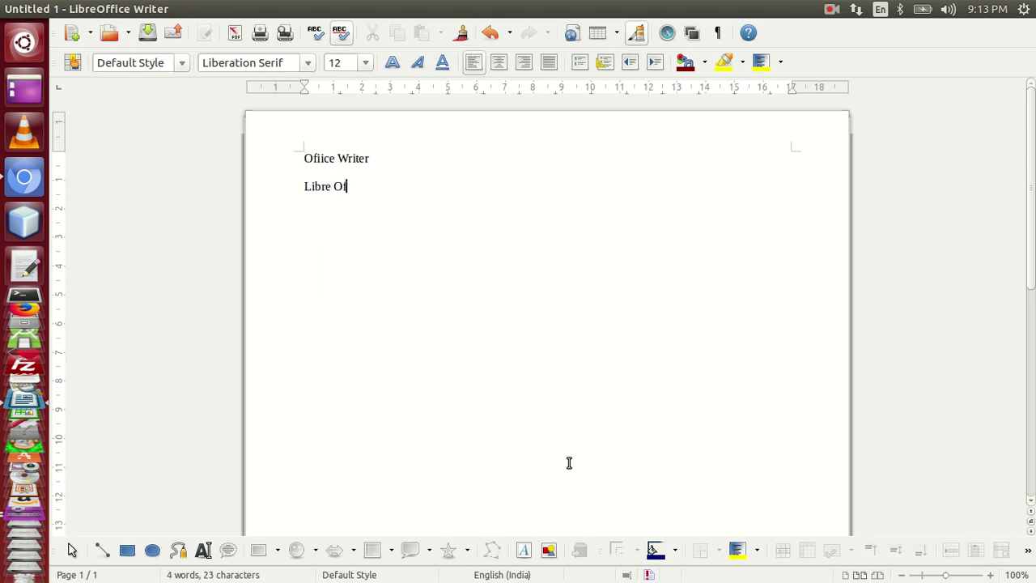
key(BackSpace)
key(BackSpace)
text(fice wi)
key(BackSpace)
text(riter is the)
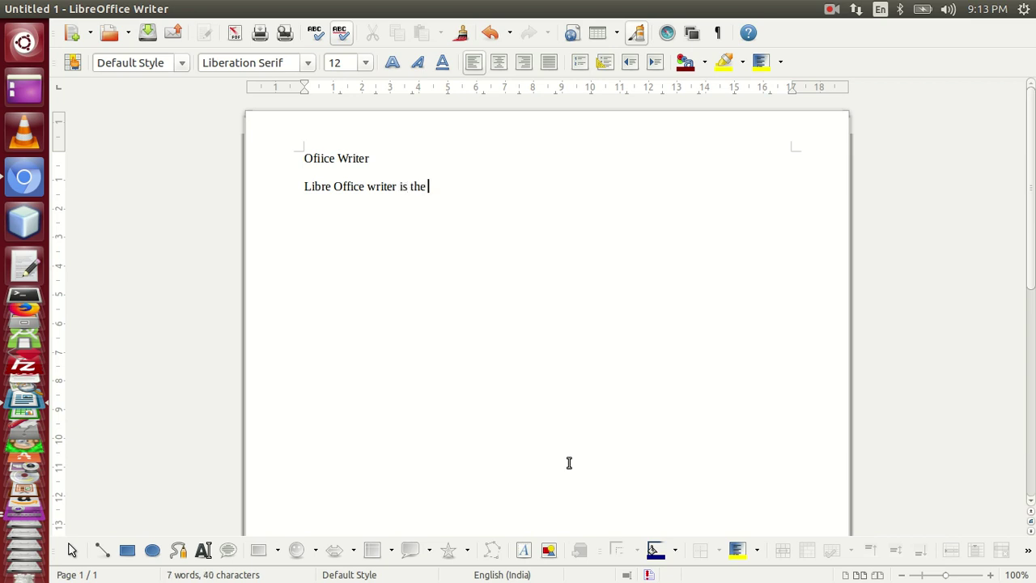
text( free open source)
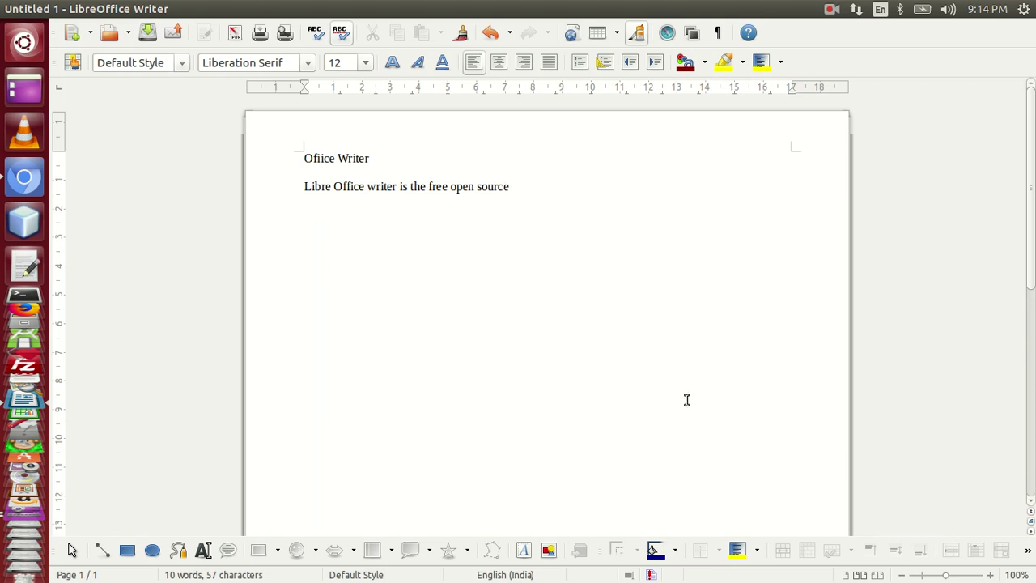
text(word processor)
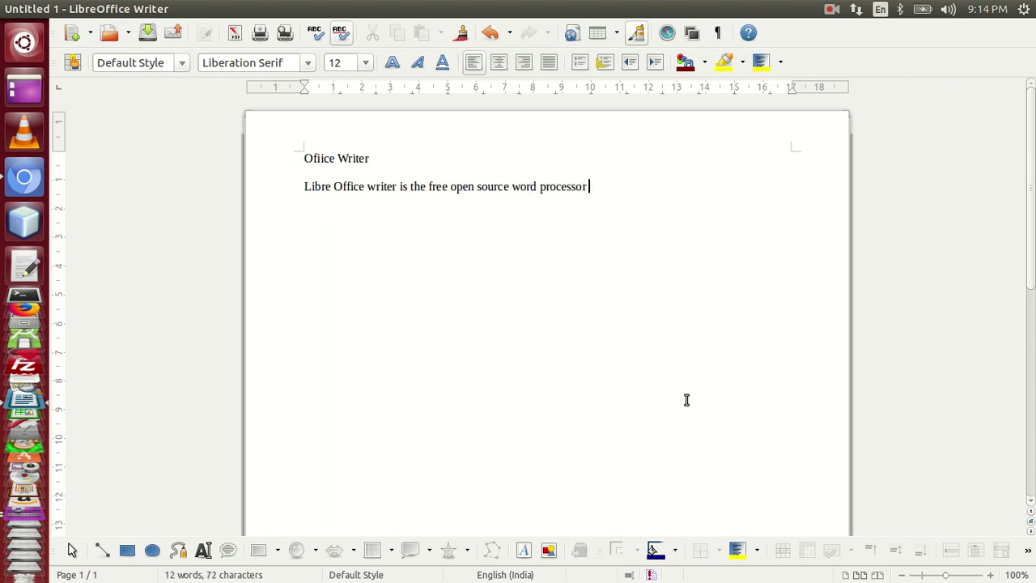
text( component of the )
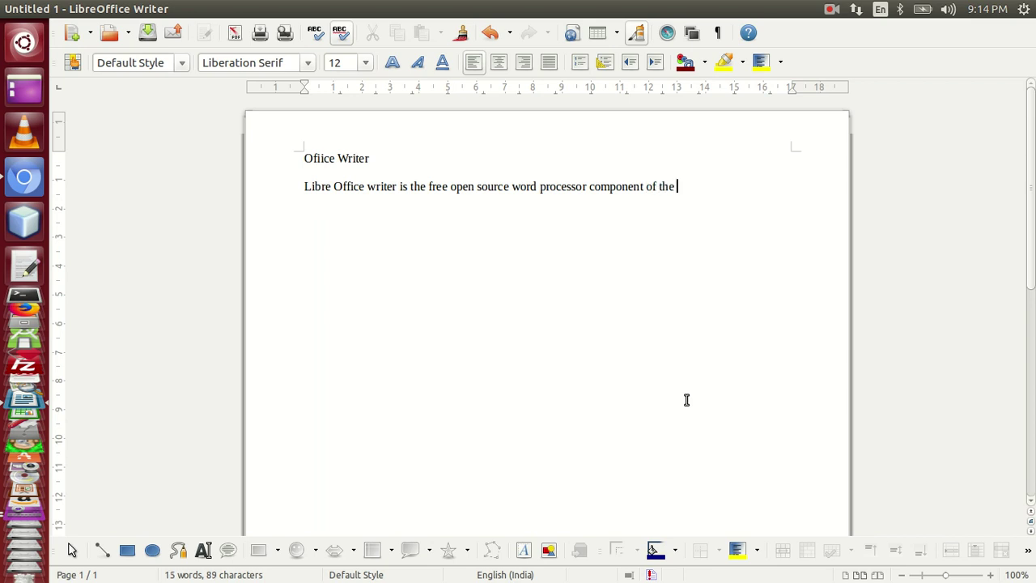
Step: Continue the body sentence with "Libre Office software package"
text(Libre Off)
key(BackSpace)
text(fice)
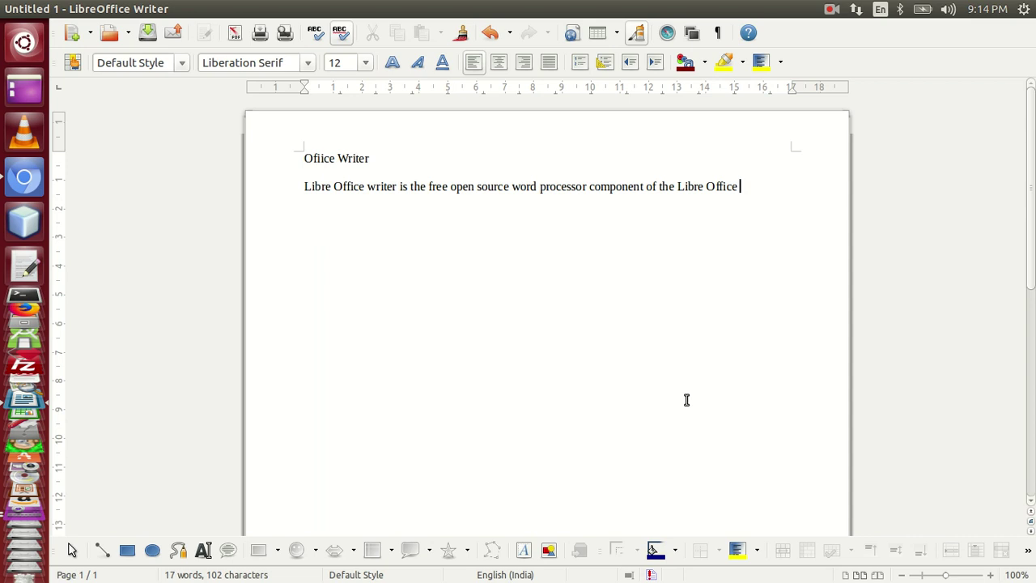
text( softw)
text(are )
text(pac)
text(kage)
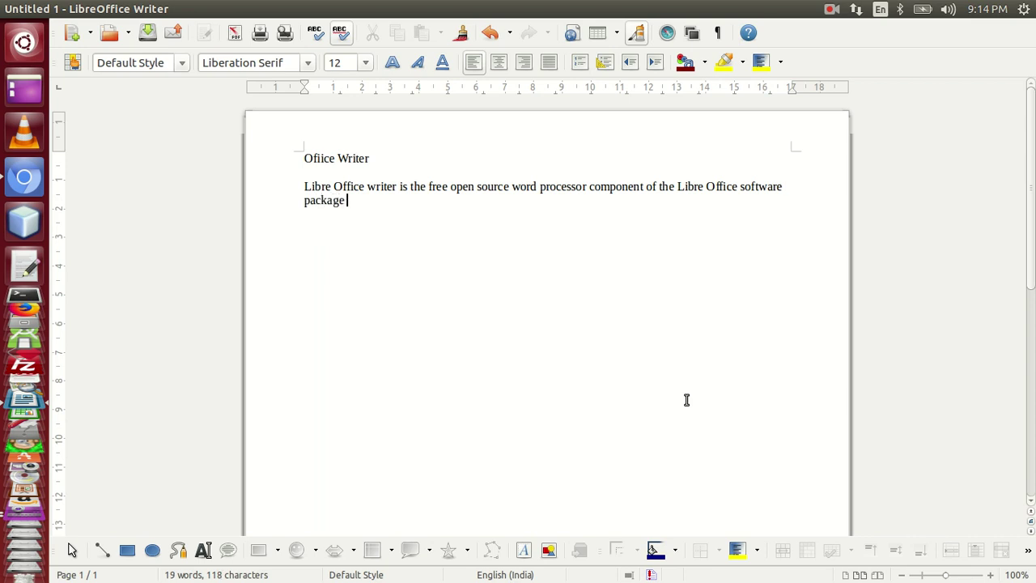
Step: Finish the body sentence with "and is a fork of openoffice.org writer."
text( and)
text( is the)
key(BackSpace)
key(BackSpace)
key(BackSpace)
key(BackSpace)
text(a fork of o)
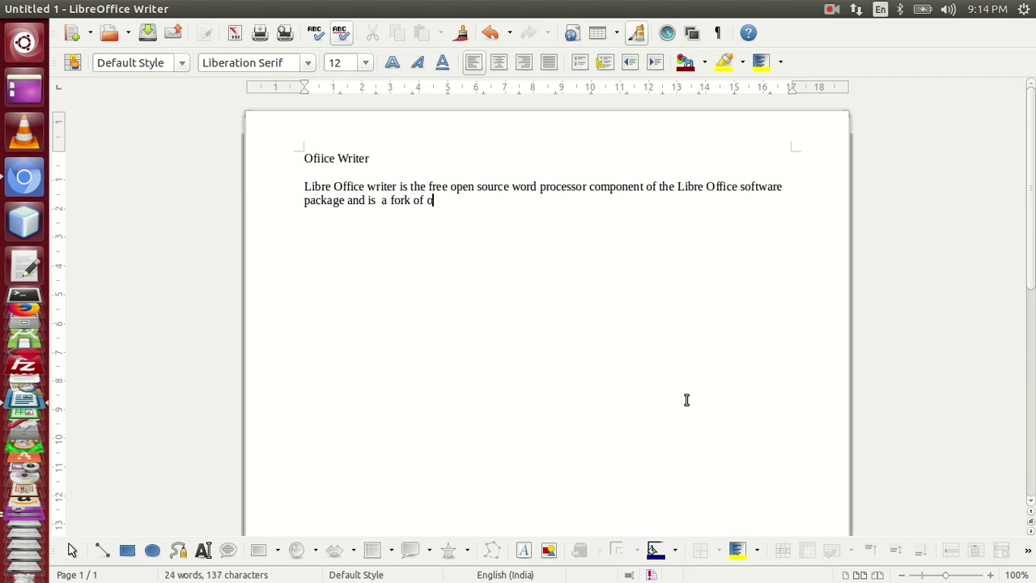
text(penoffice.org writer.)
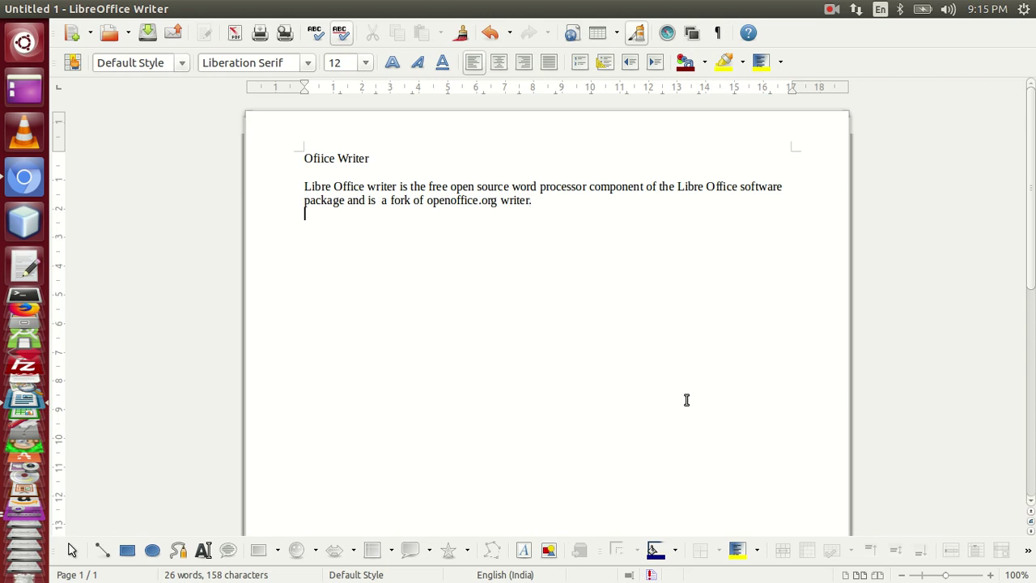
Step: Indent the first line of the body paragraph by one tab stop
key(Up)
key(Up)
key(Tab)
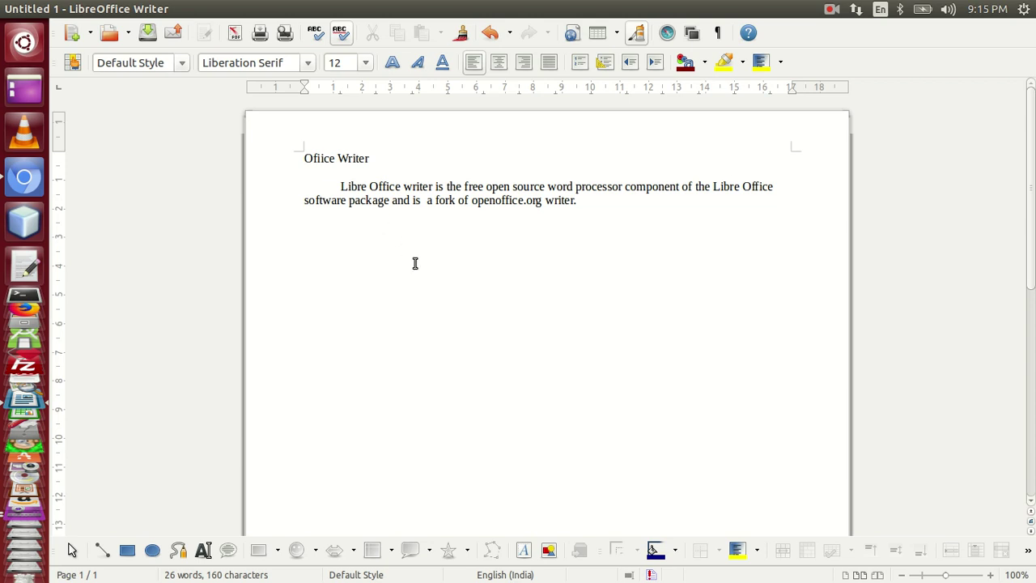
Step: Make the title "Ofiice Writer" bold and set its font size to 32
drag(375, 159, 303, 143)
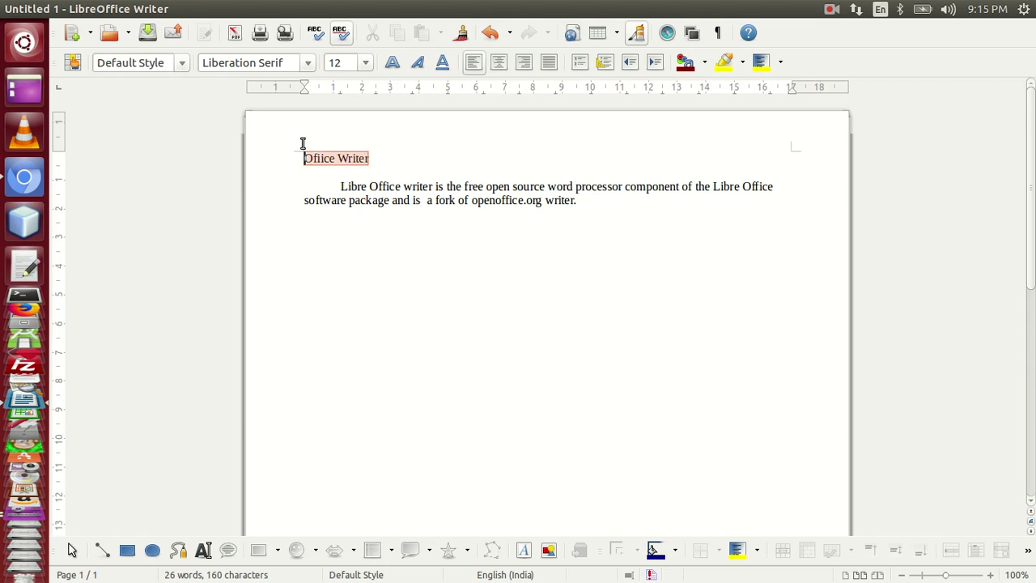
click(392, 63)
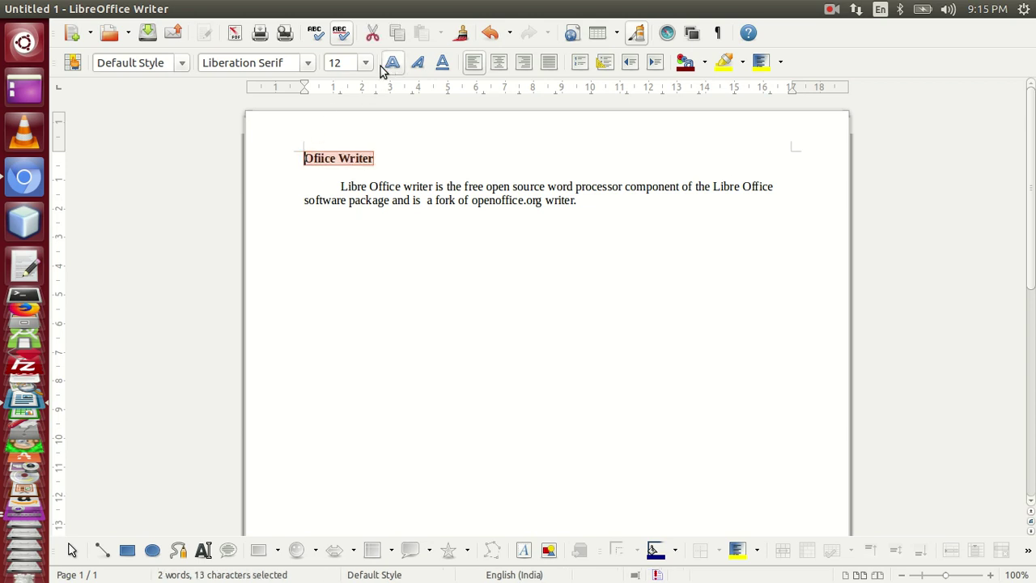
click(366, 64)
scroll(345, 217, down, 2)
click(343, 215)
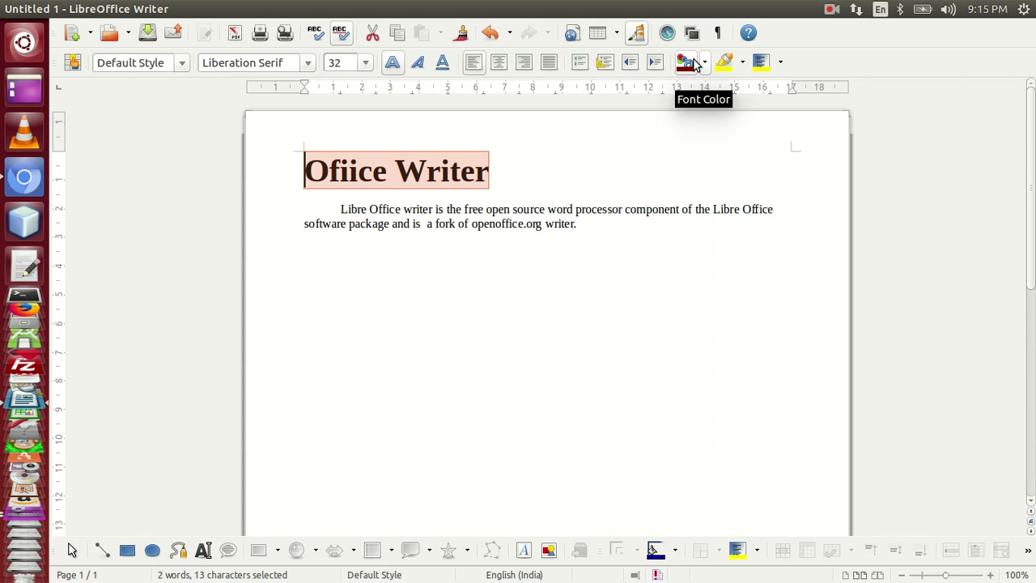
Step: Try yellow highlighting on the title, undo it, and give the title paragraph a yellow background instead
click(722, 63)
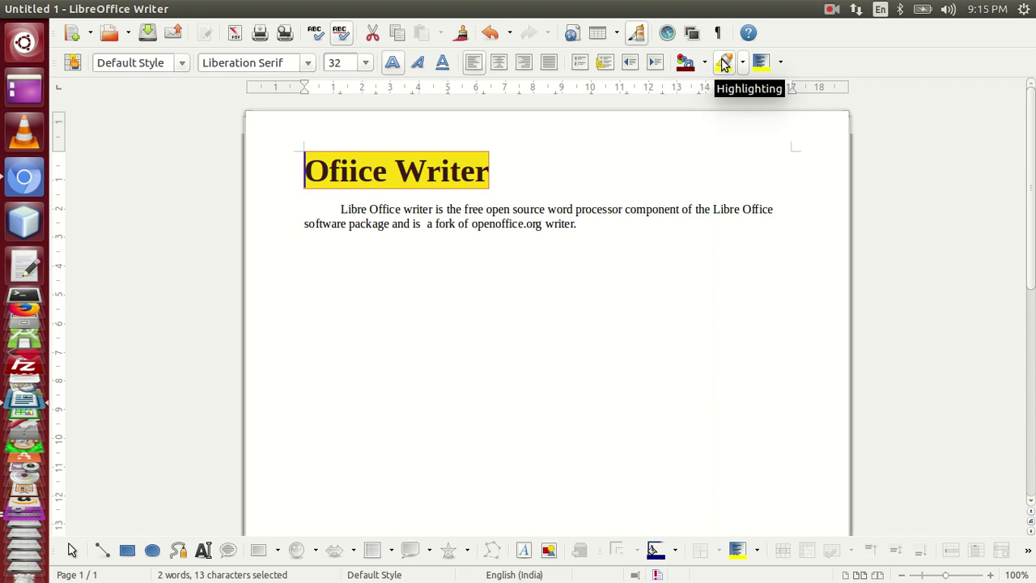
key(ctrl+z)
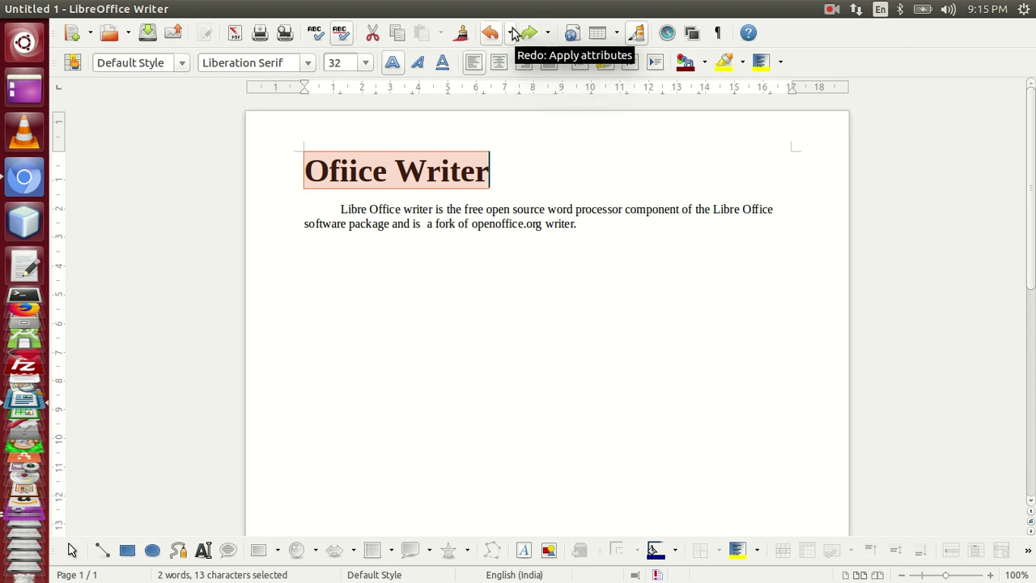
click(759, 64)
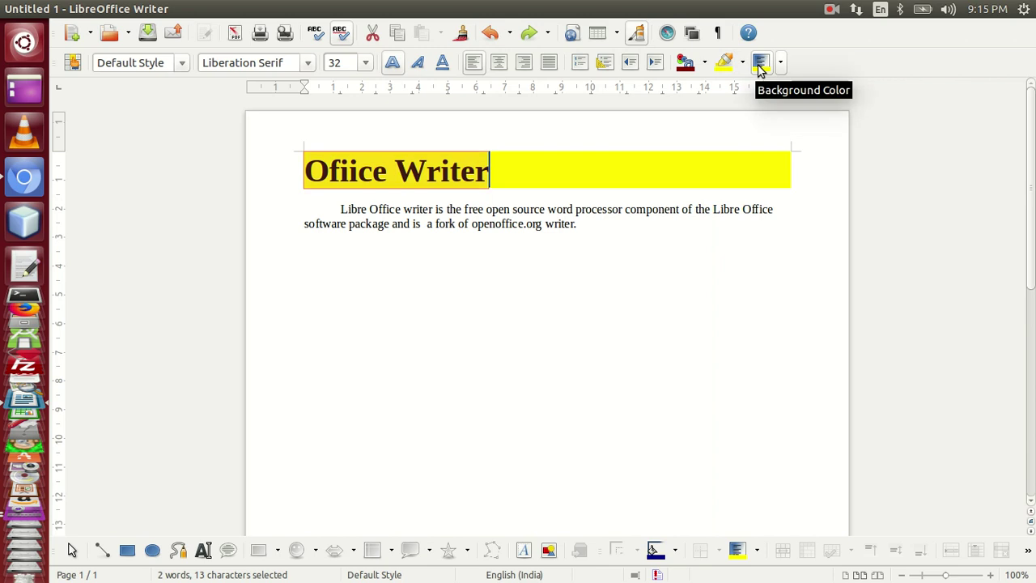
Step: Try right alignment on the title and settle on centered alignment
click(497, 65)
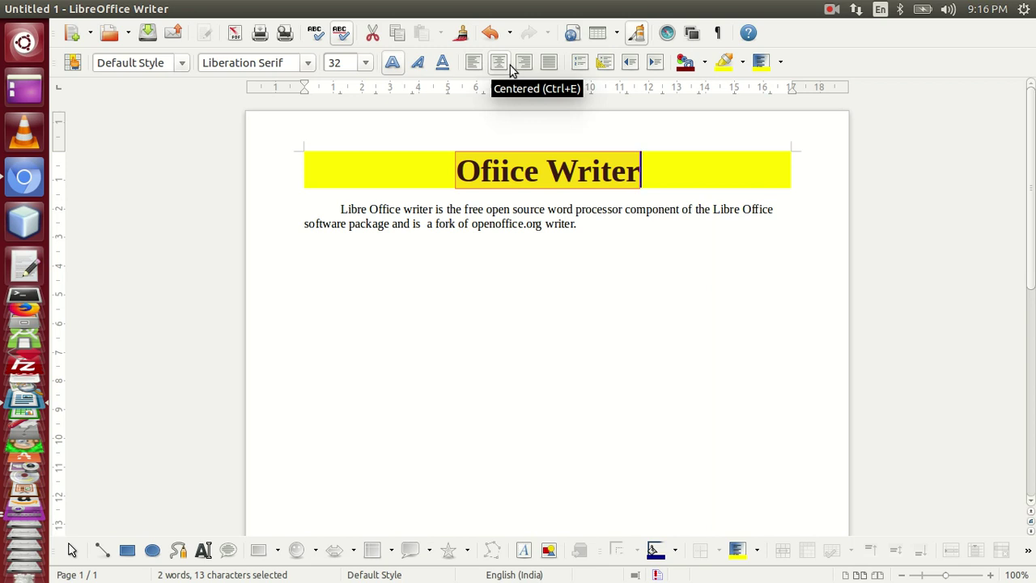
click(523, 64)
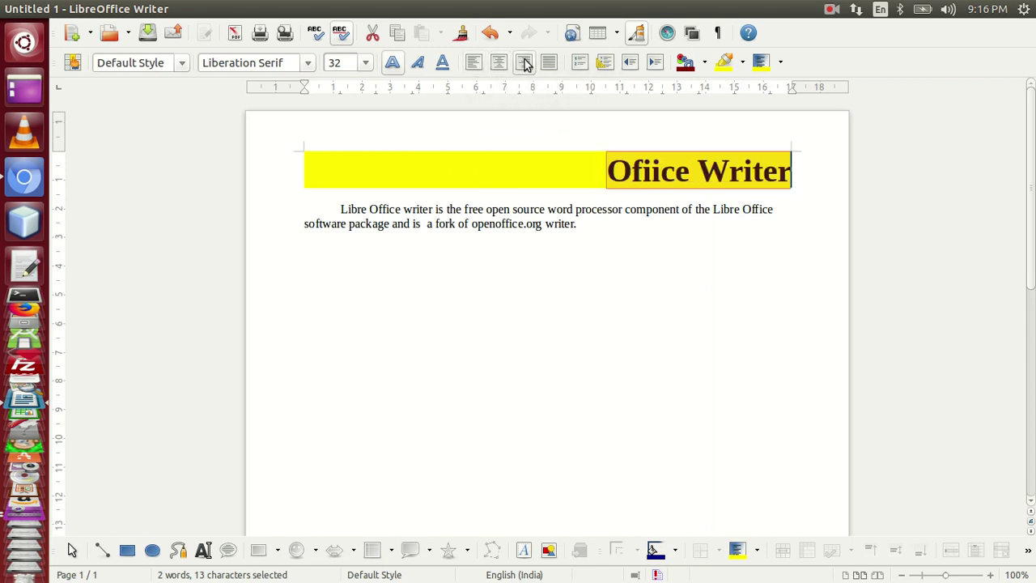
click(501, 64)
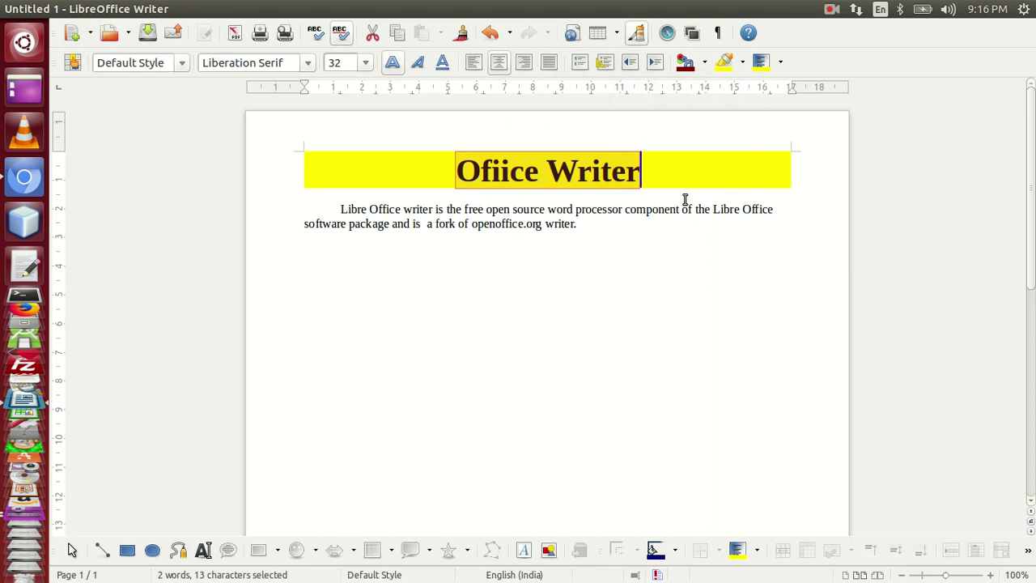
Step: Set the title paragraph's background to No Fill, color its text pinkish red, and deselect it
click(783, 63)
click(785, 102)
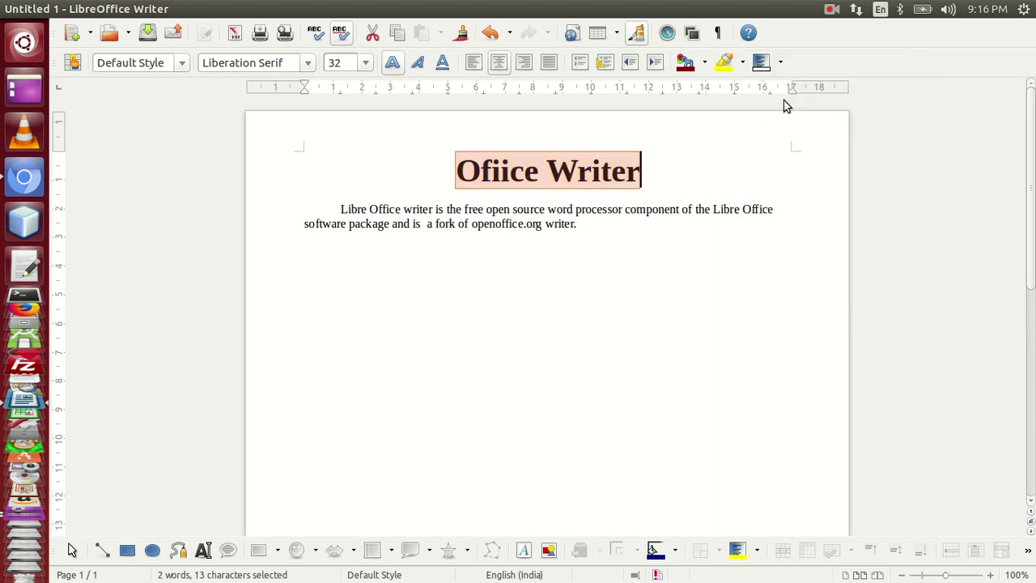
click(705, 68)
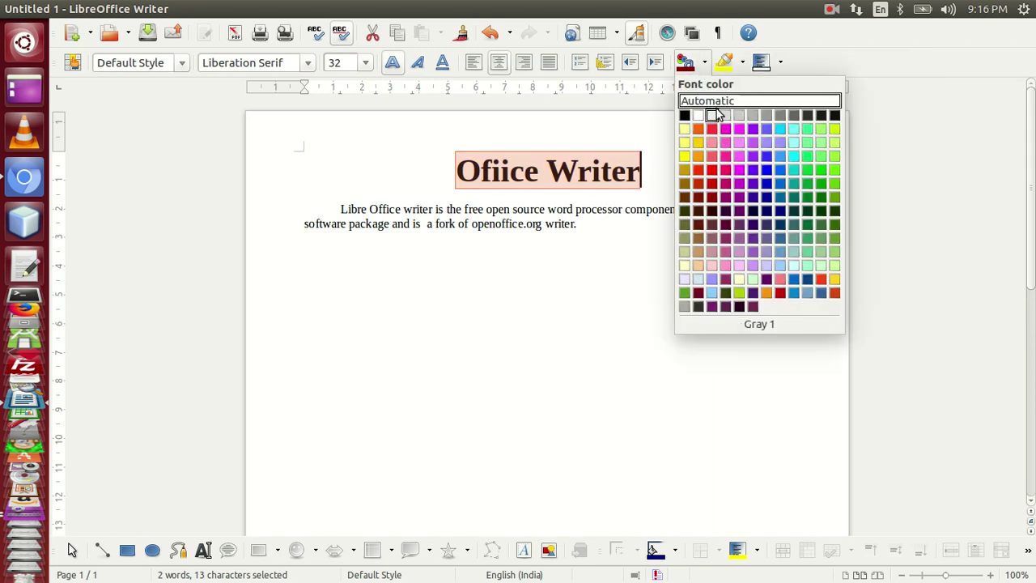
click(724, 171)
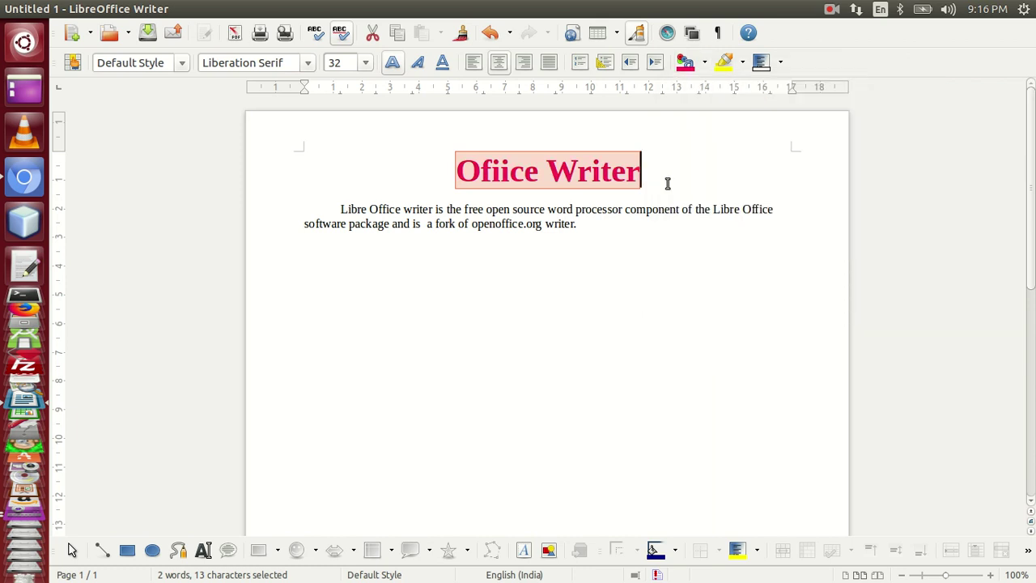
click(676, 209)
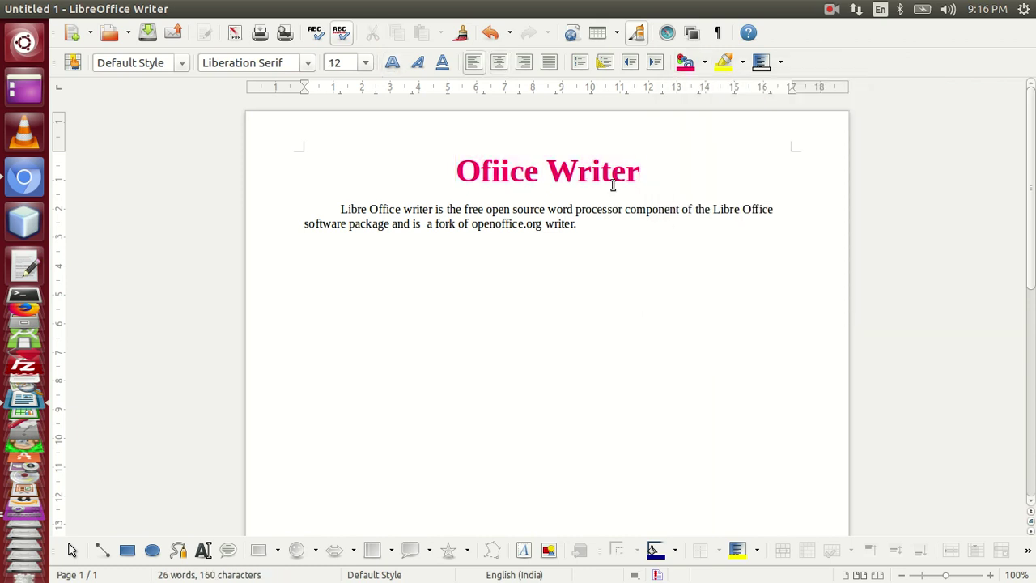
Step: Set the body paragraph's font size to 16 and make its opening words "Libre Office writer" bold
drag(585, 225, 340, 211)
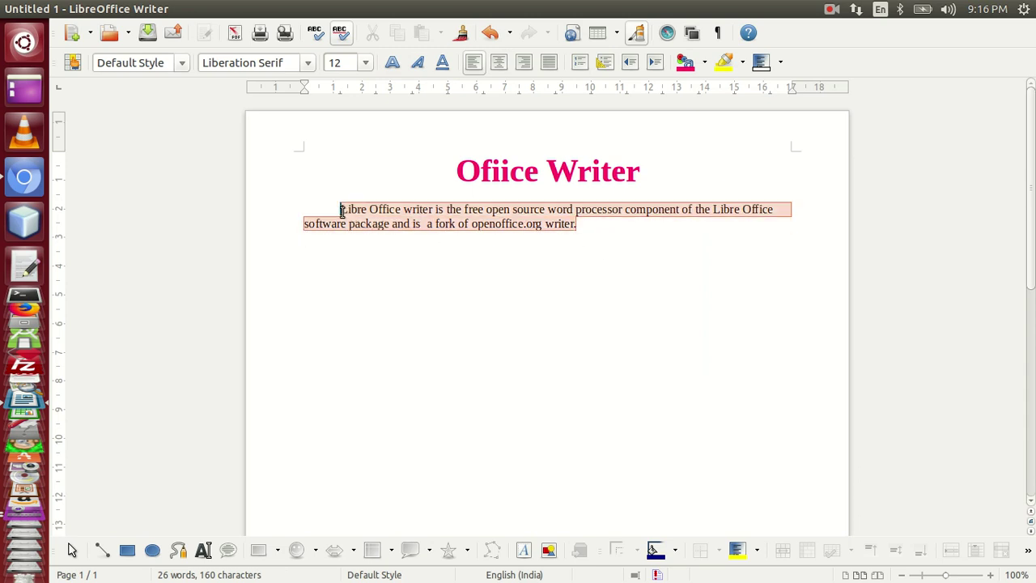
click(365, 63)
click(342, 175)
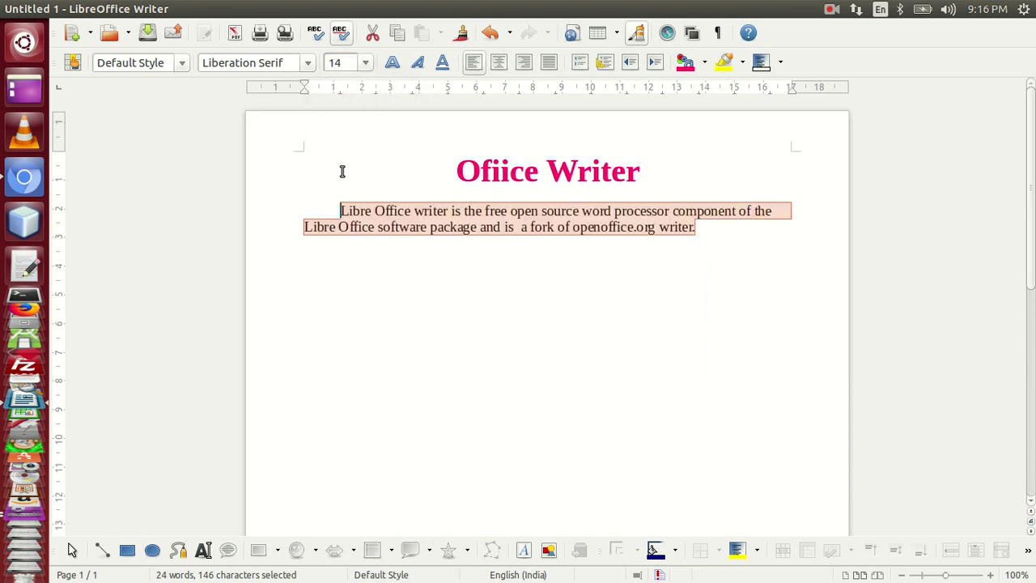
click(365, 65)
click(343, 175)
click(455, 251)
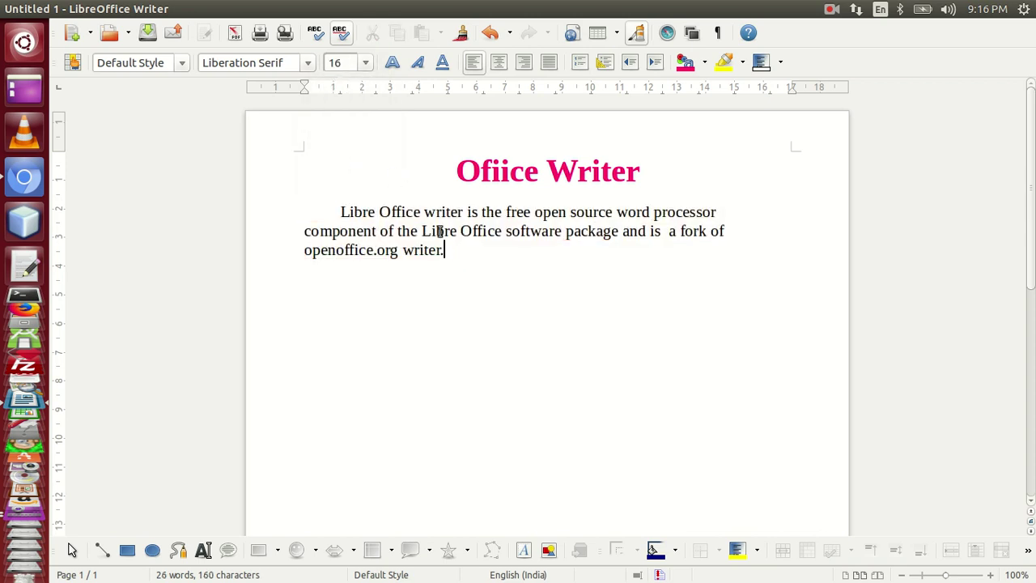
drag(462, 213, 340, 211)
click(392, 62)
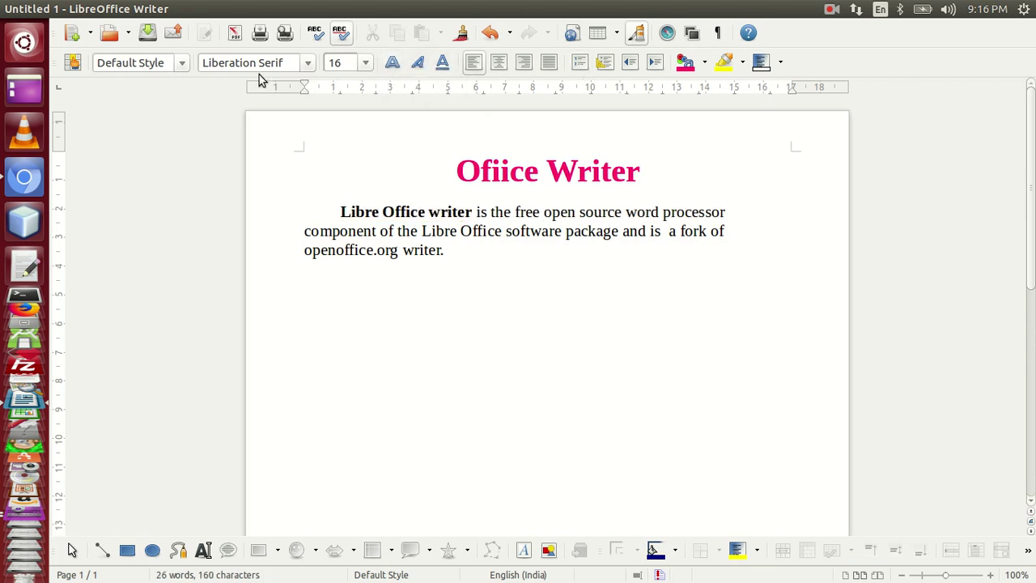
click(779, 63)
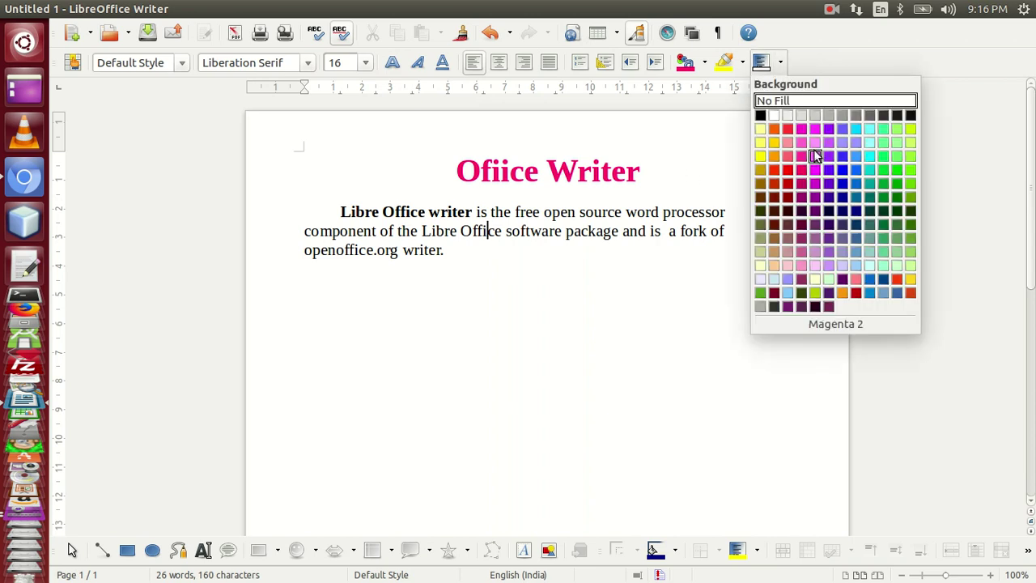
click(742, 65)
click(742, 65)
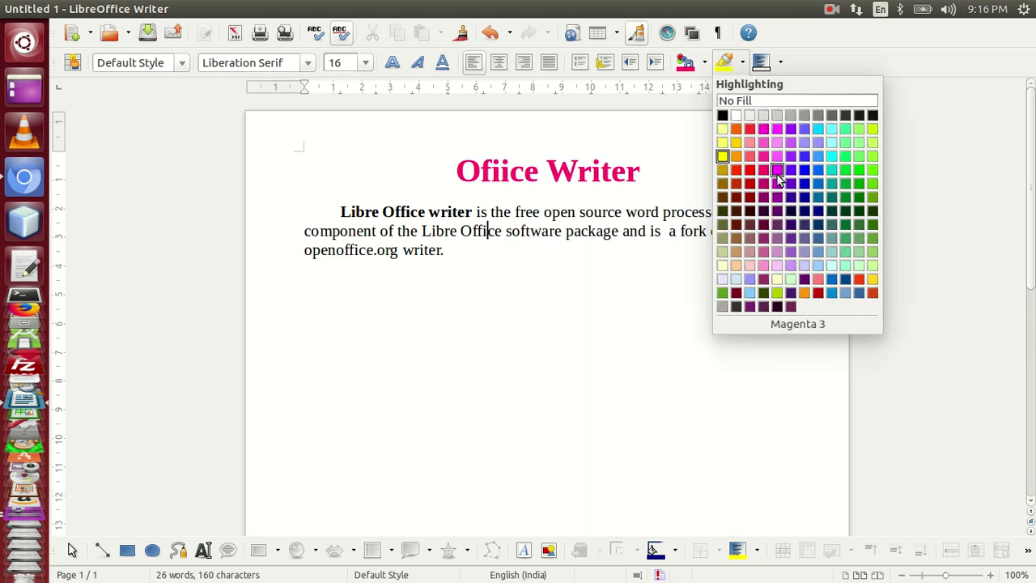
click(675, 331)
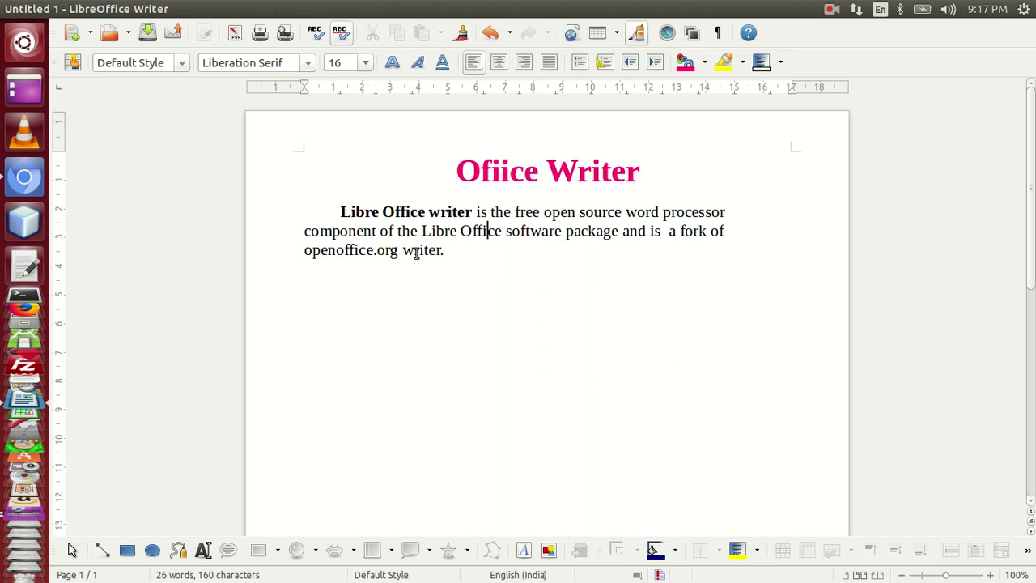
Step: Copy the whole body sentence and paste it as a new paragraph below the original
click(492, 251)
drag(460, 250, 341, 212)
key(ctrl+c)
click(488, 256)
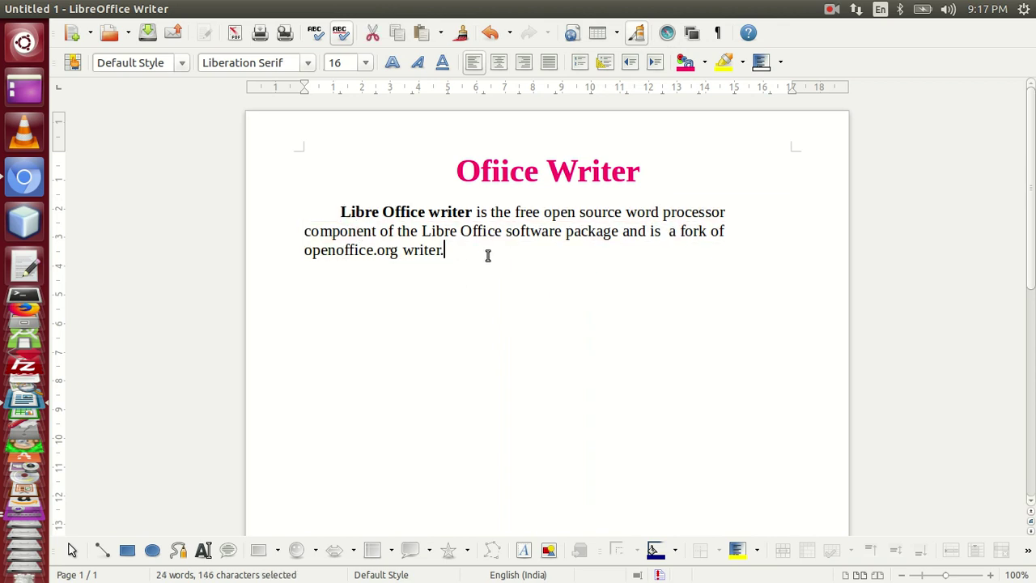
key(ctrl+v)
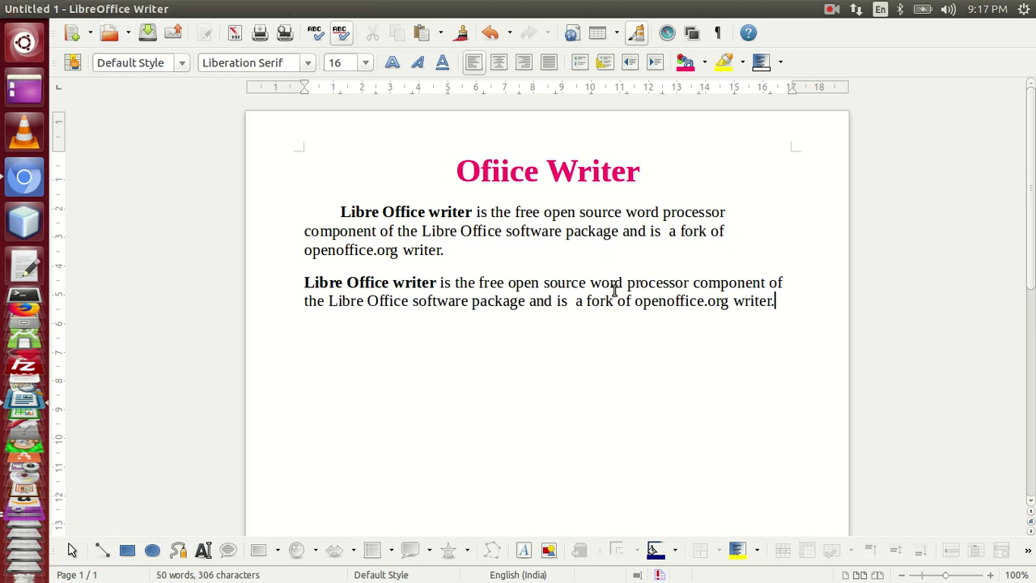
Step: Undo the pasting of the second paragraph and redo it
key(ctrl+z)
key(ctrl+z)
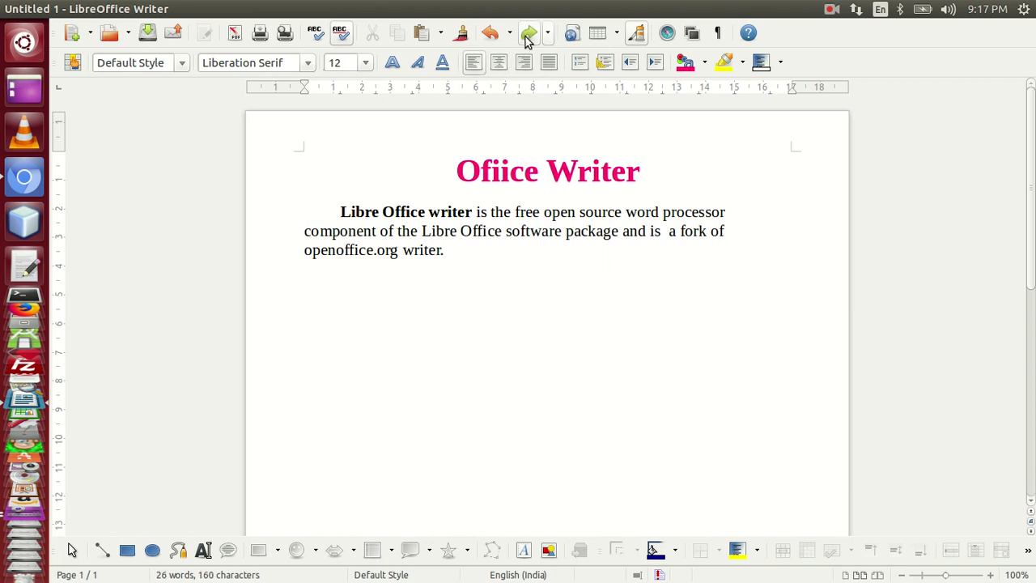
click(527, 36)
click(527, 37)
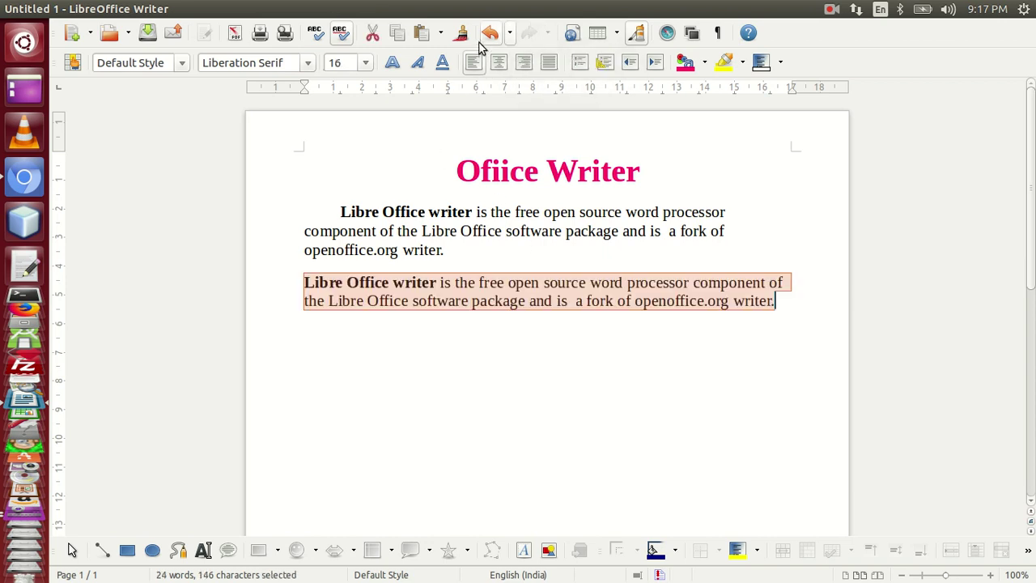
Step: Undo the pasting of the second paragraph
click(488, 34)
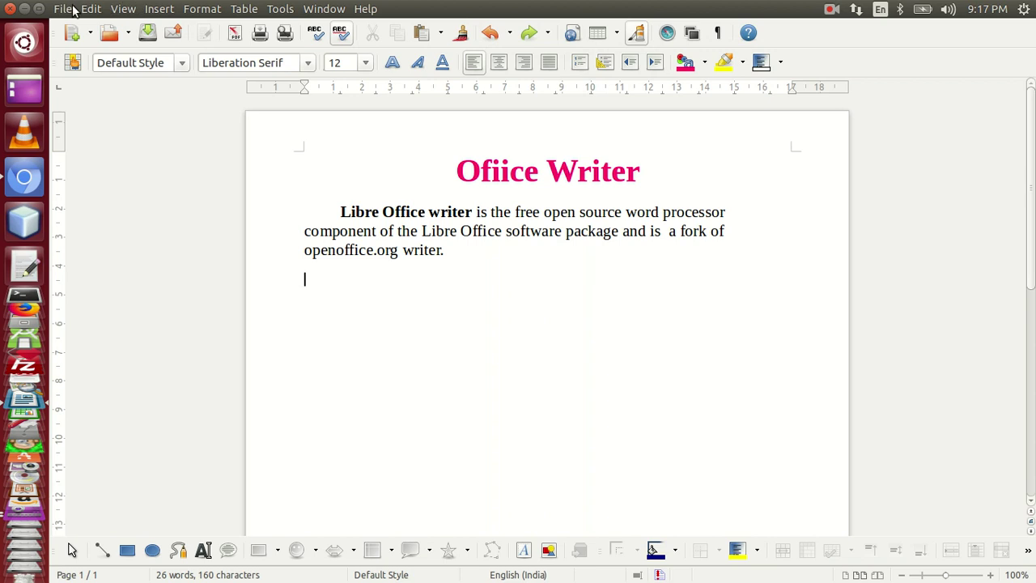
click(66, 10)
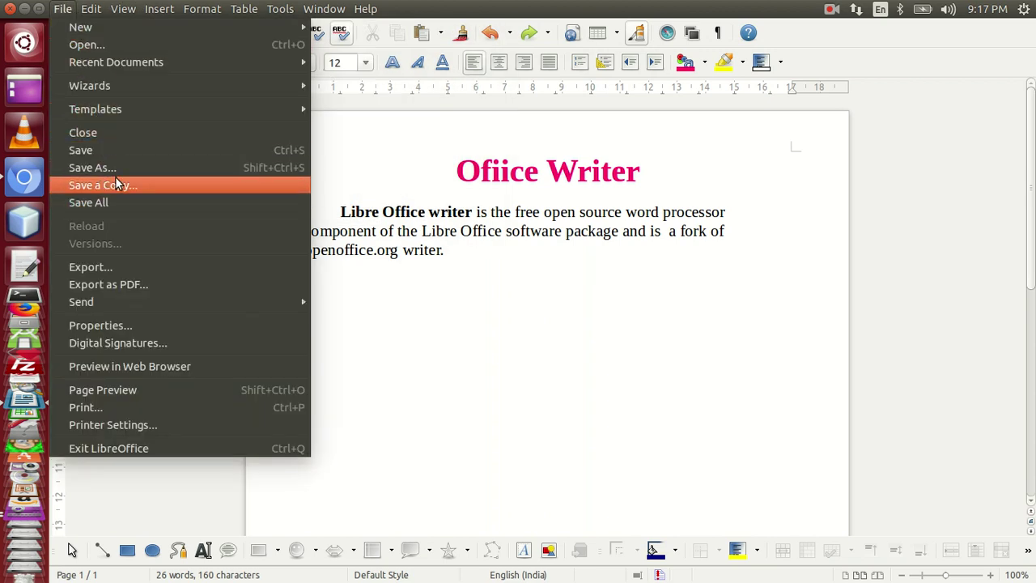
click(512, 335)
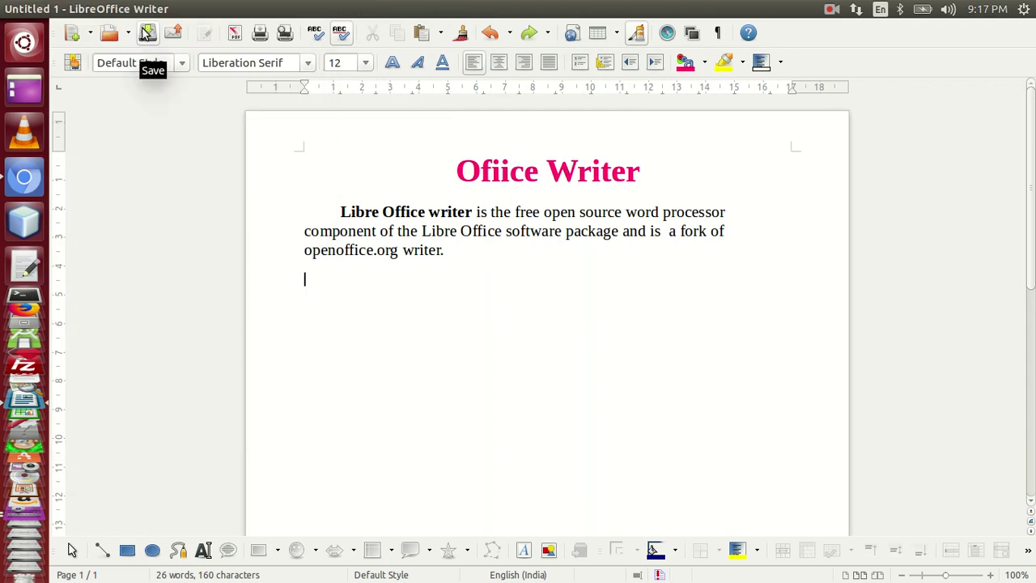
Step: Start saving the document, choosing the Desktop folder and entering "office" as the file name
click(147, 34)
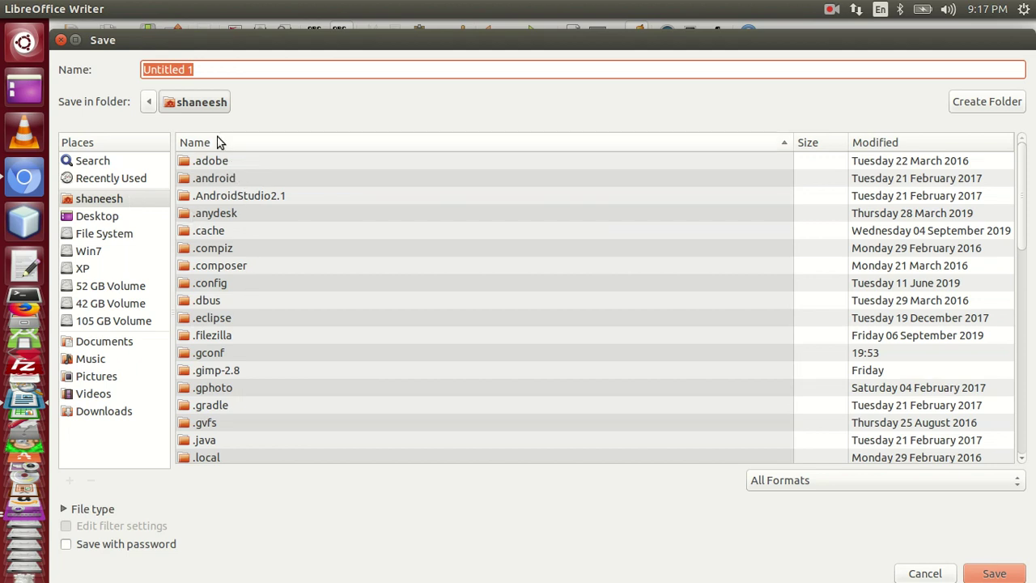
click(119, 217)
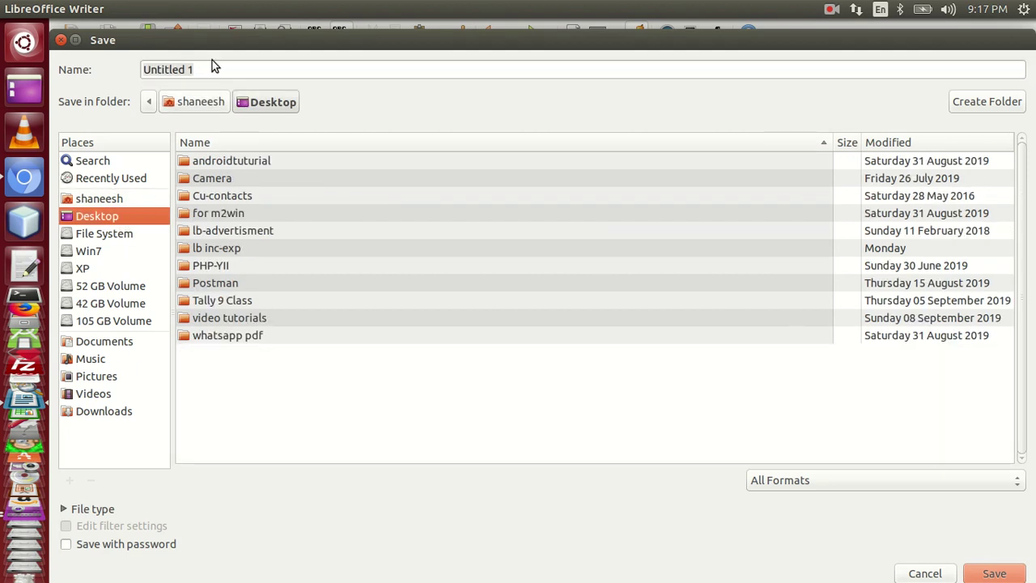
drag(217, 72, 133, 70)
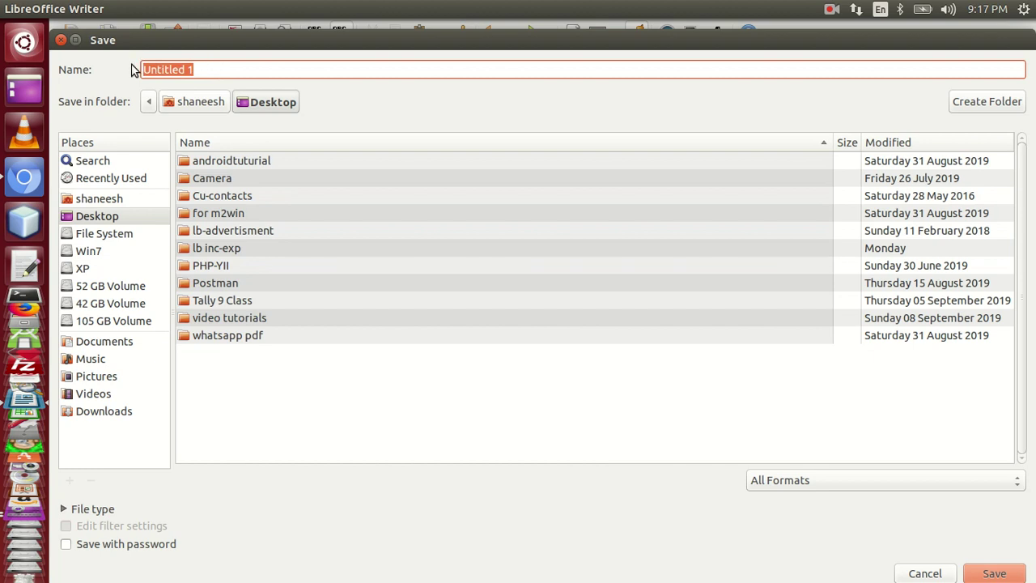
text(office)
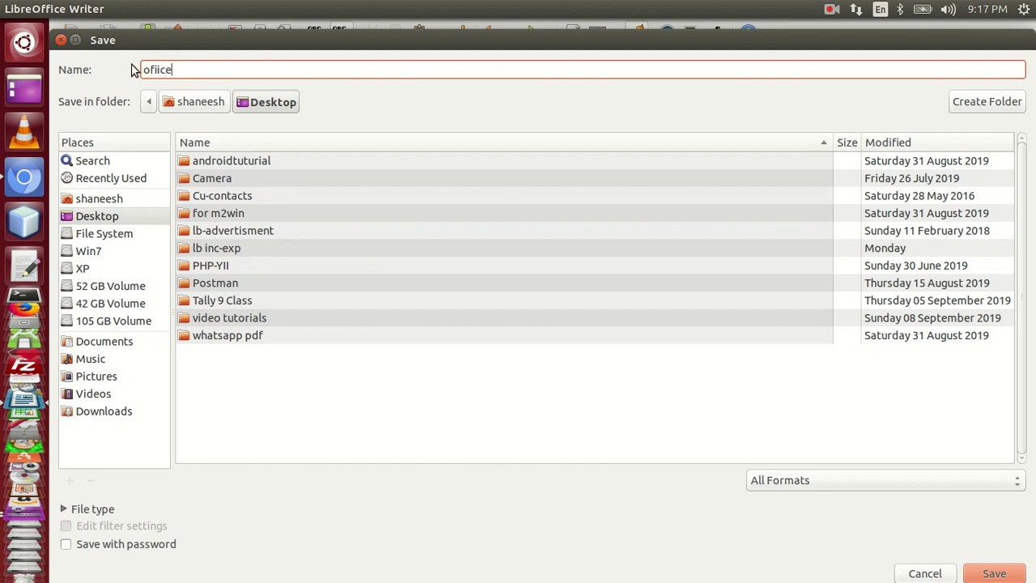
key(BackSpace)
key(BackSpace)
key(BackSpace)
Step: Browse the available file types, keep All Formats, and save the document
click(94, 509)
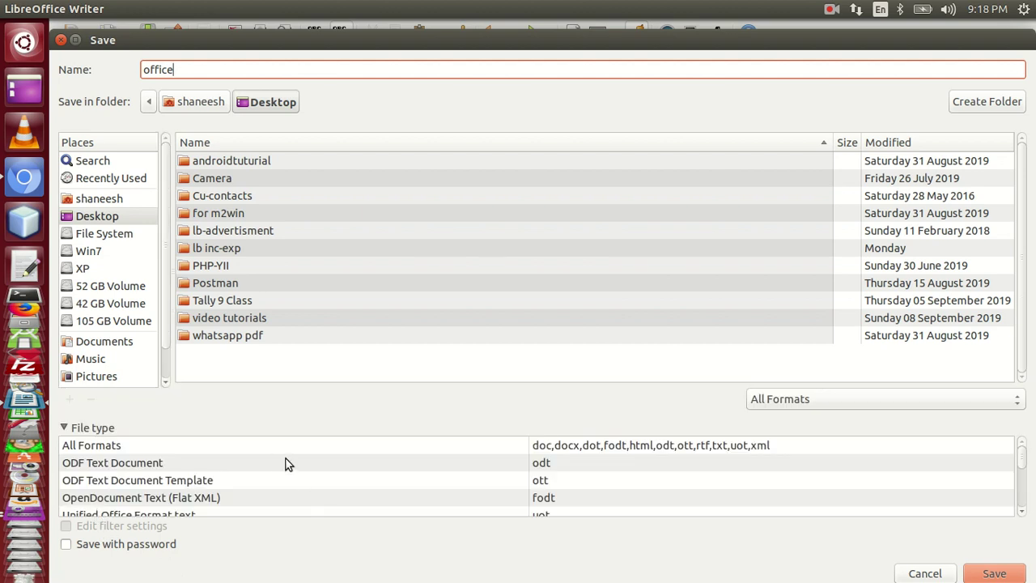
scroll(287, 463, down, 2)
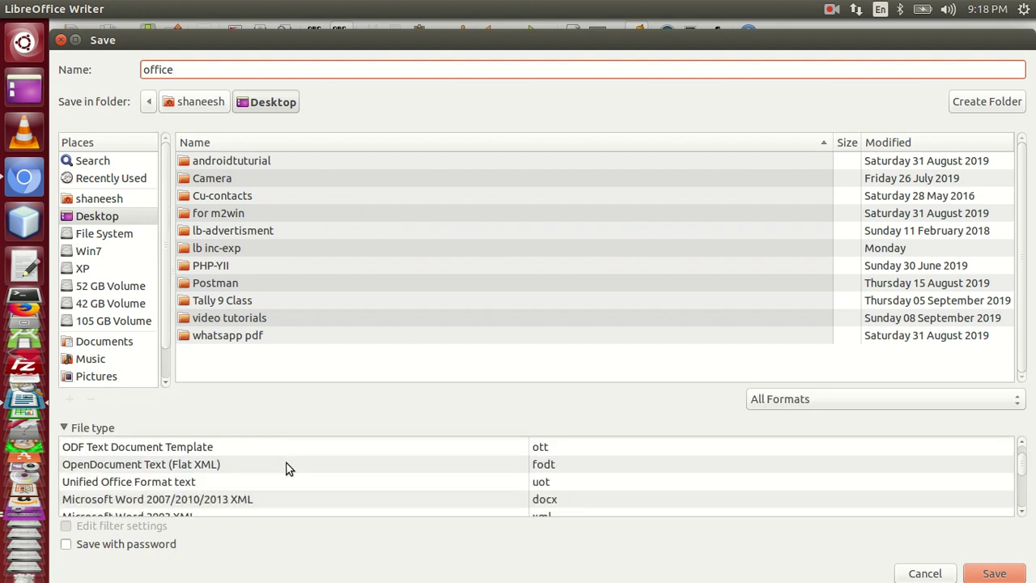
scroll(287, 468, down, 1)
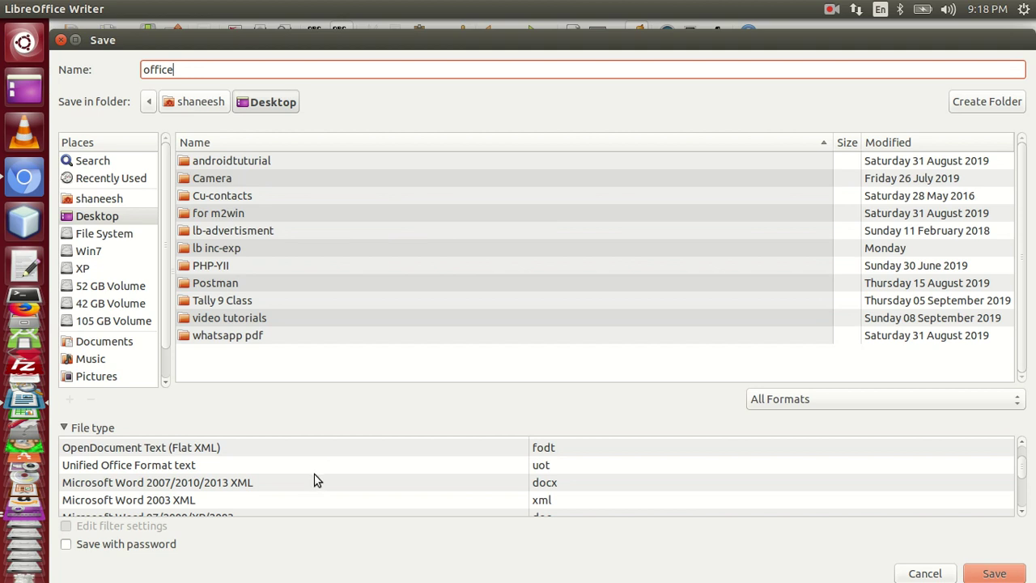
scroll(312, 479, down, 1)
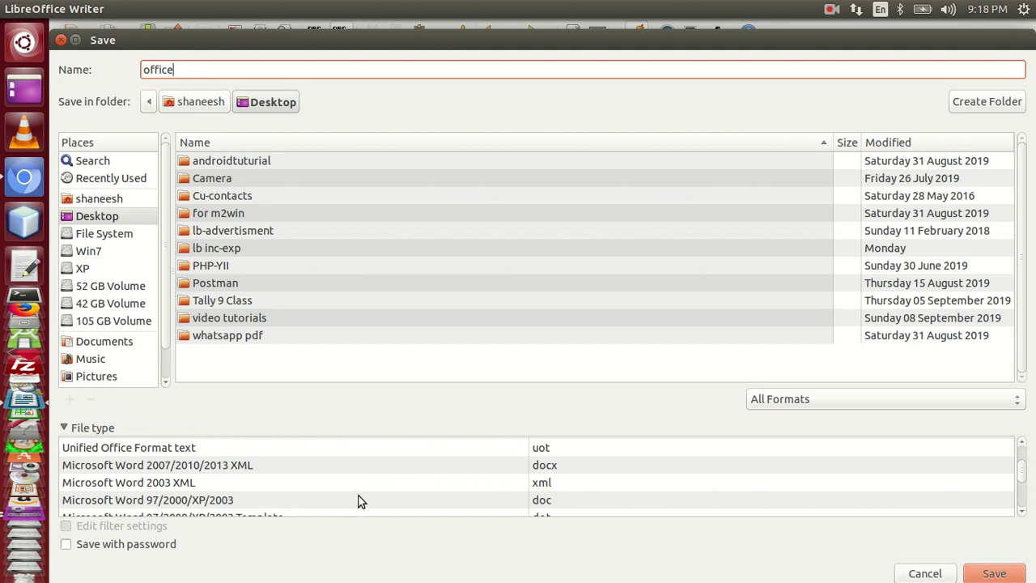
scroll(365, 498, up, 1)
scroll(364, 499, up, 2)
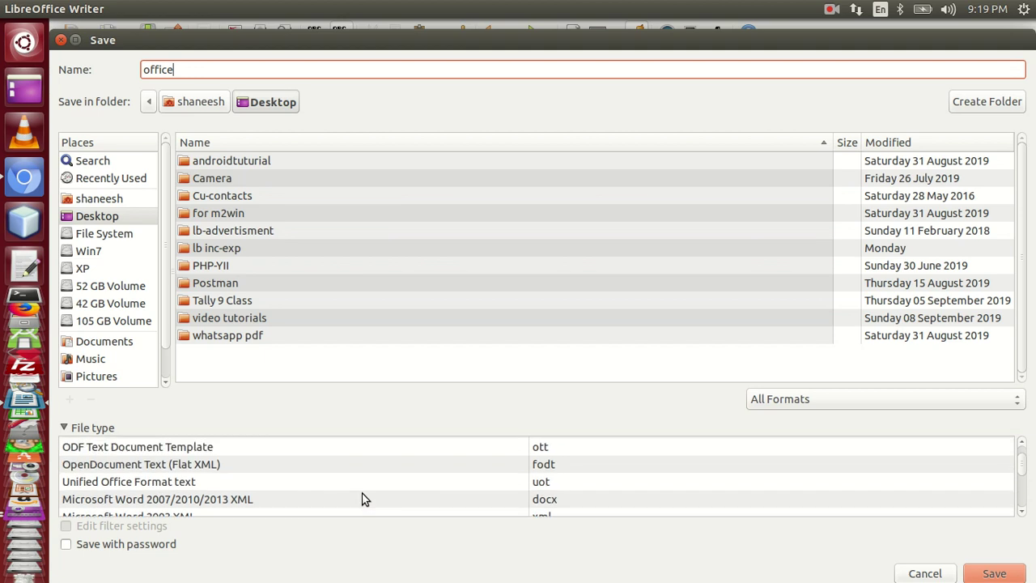
scroll(365, 498, down, 1)
scroll(275, 495, up, 2)
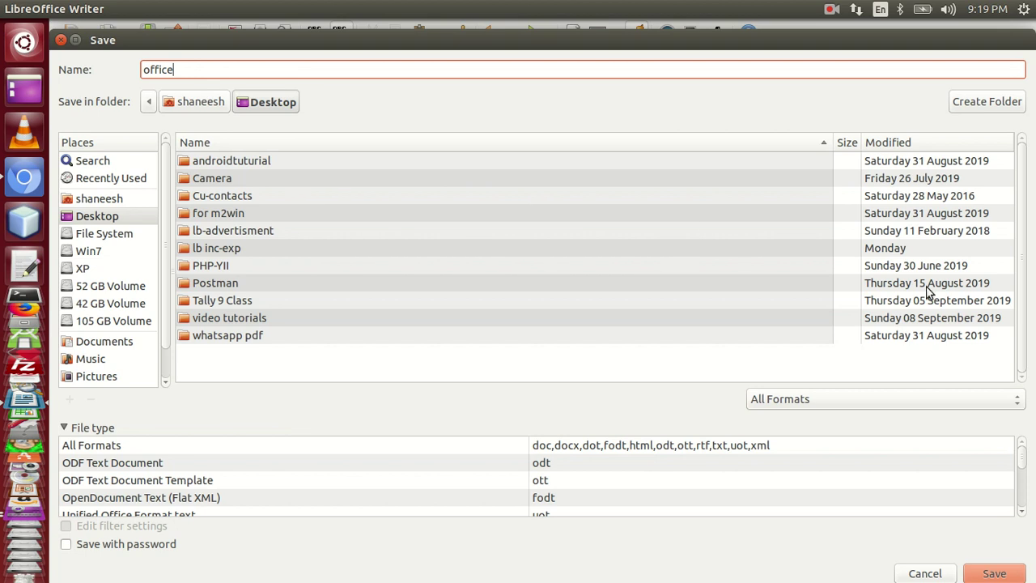
click(993, 574)
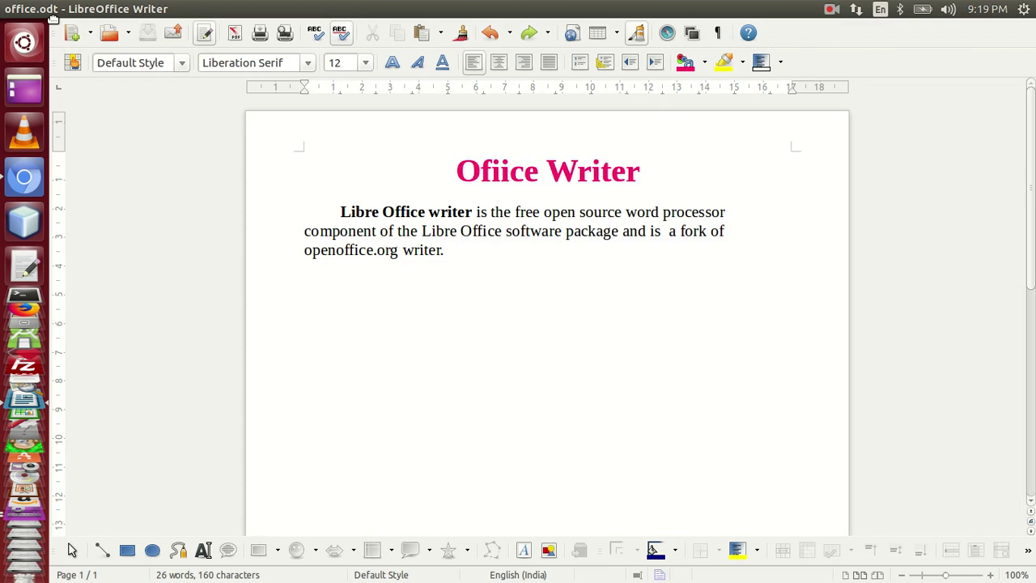
Step: Show the desktop to check for the saved office.odt file, and return to the Writer document
mouse_move(57, 16)
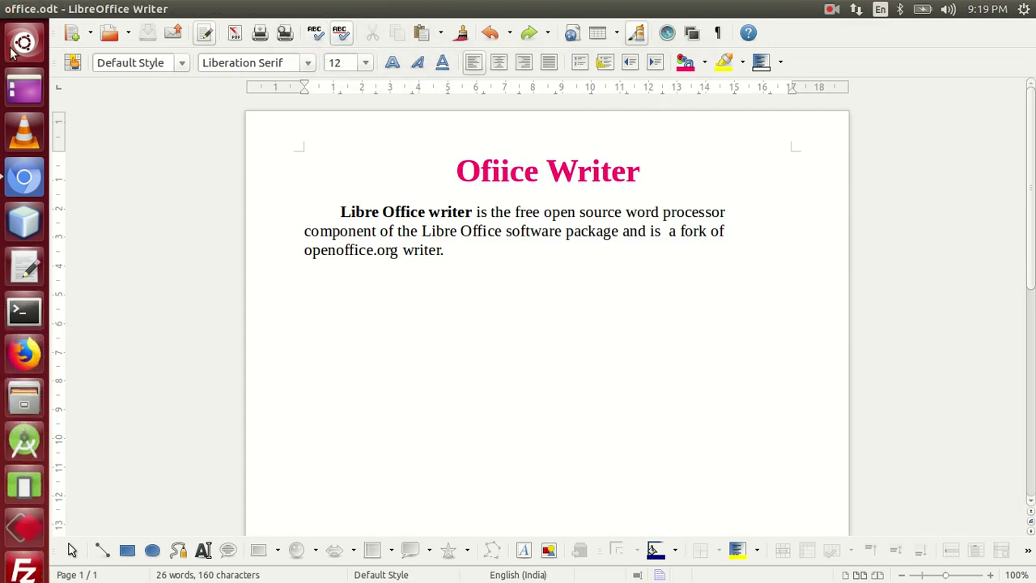
click(12, 83)
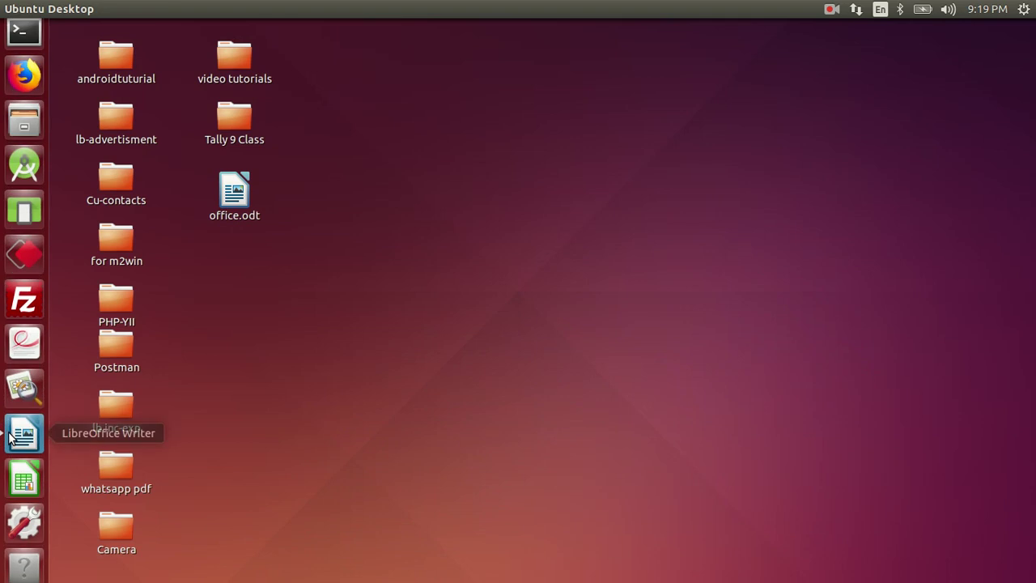
click(21, 429)
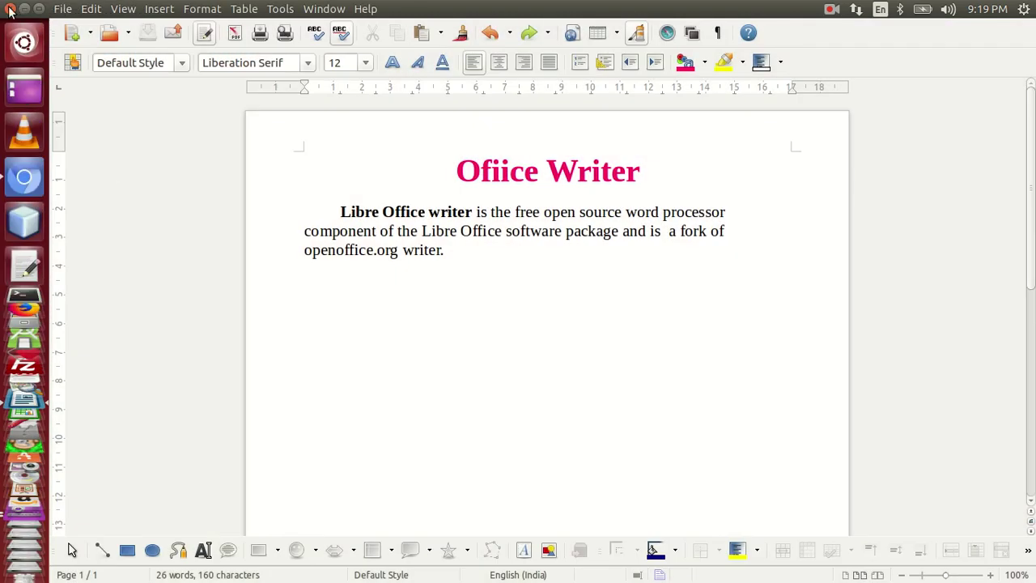
Step: Close the document, reopen office.odt from the desktop, and close it again
click(10, 8)
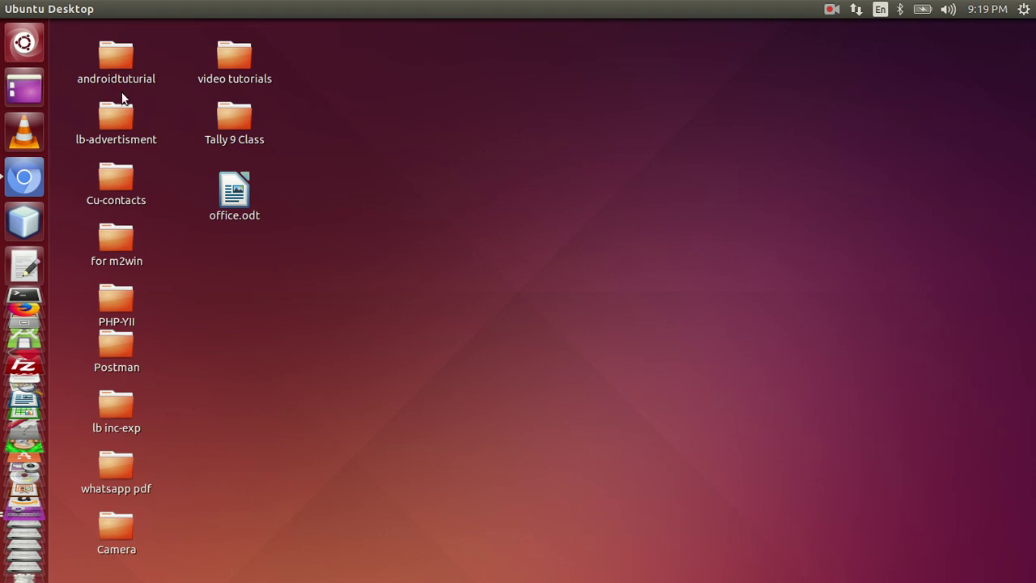
double_click(239, 188)
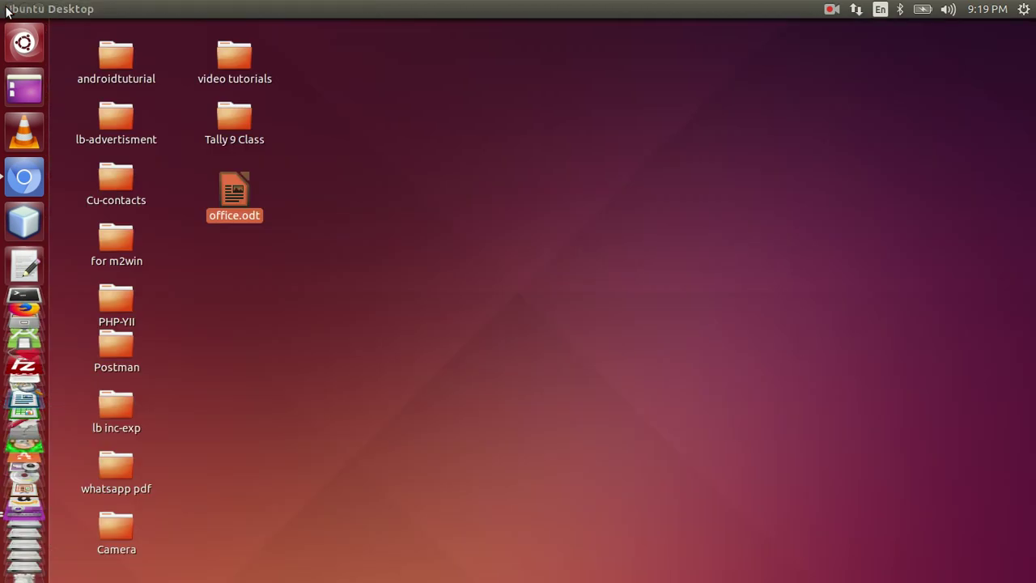
click(9, 9)
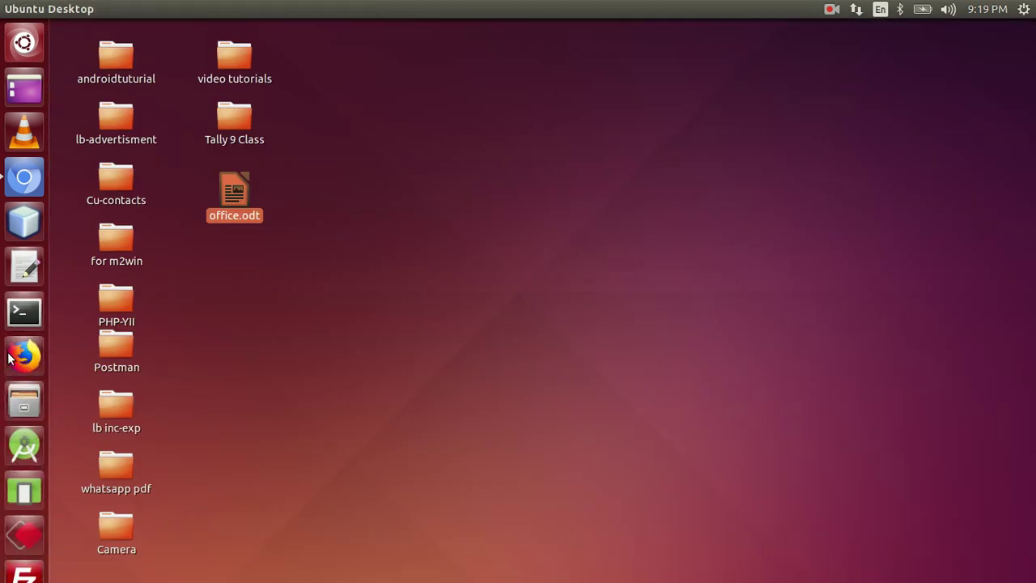
Step: Launch LibreOffice Writer and open office.odt from the Desktop folder
click(24, 411)
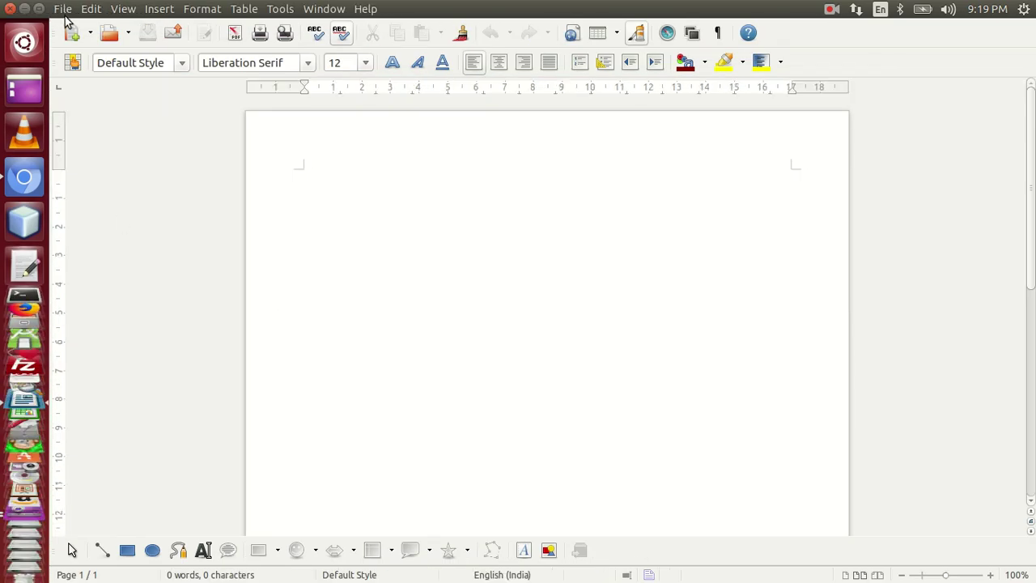
click(64, 9)
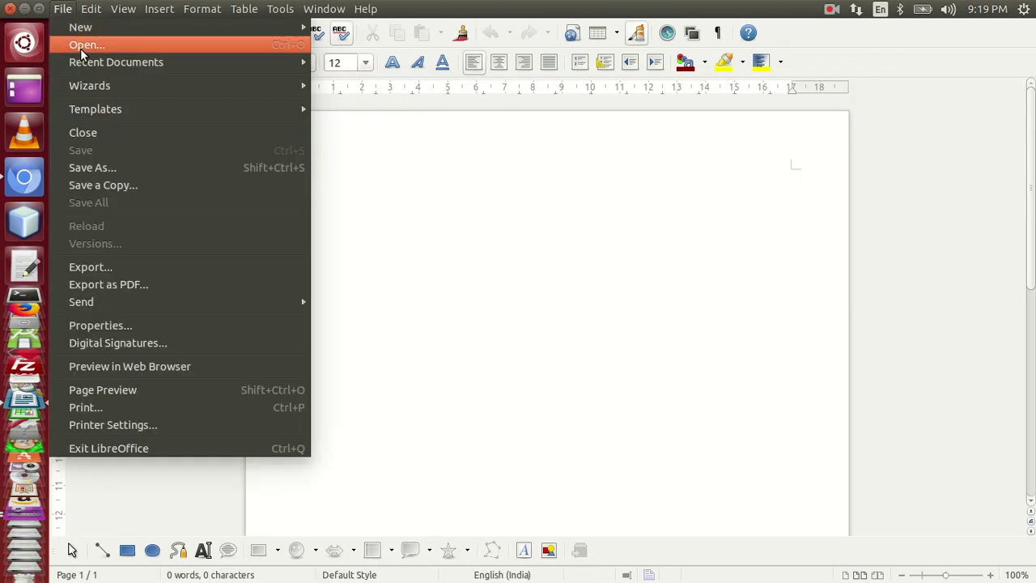
click(356, 229)
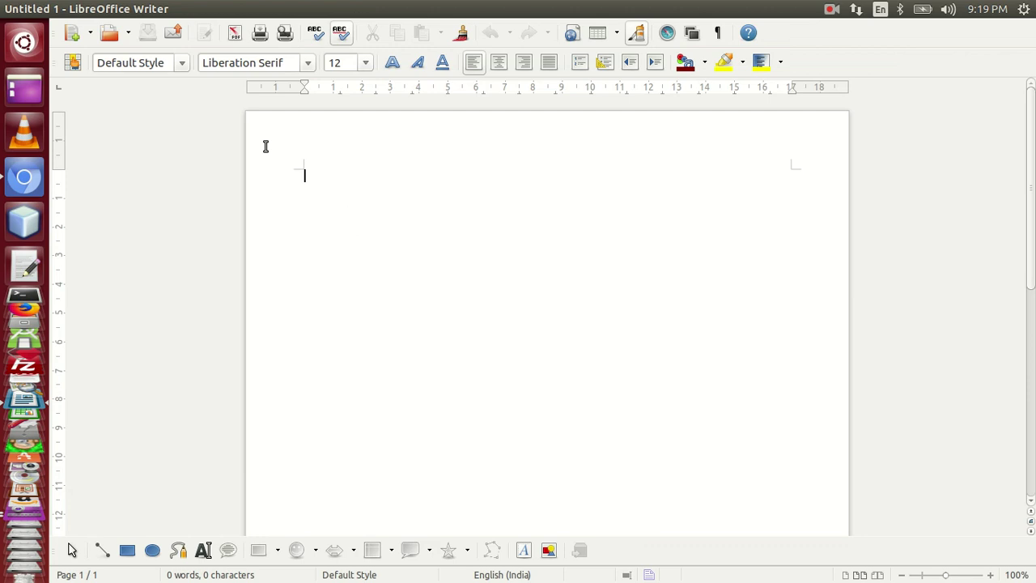
click(109, 34)
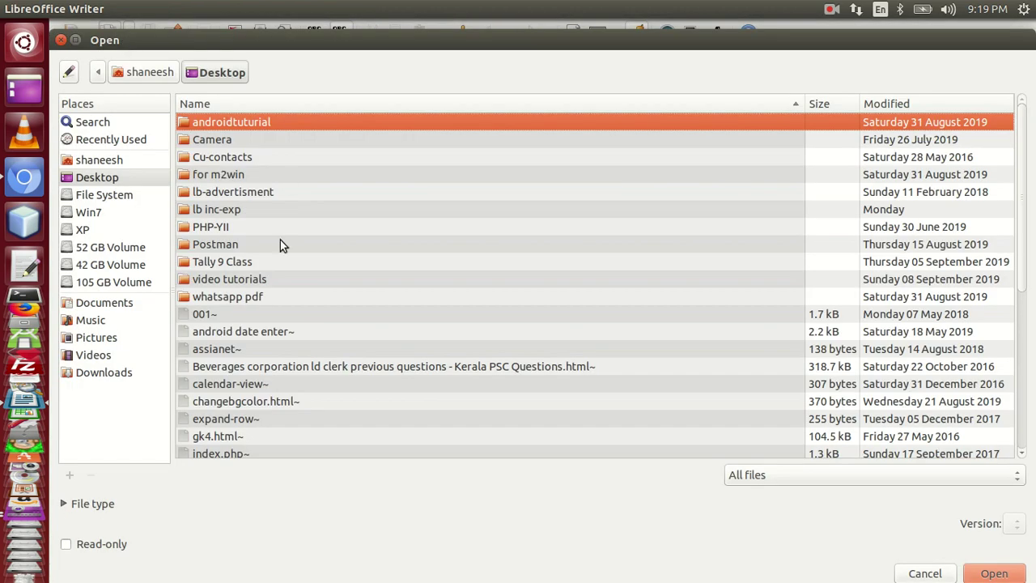
scroll(281, 326, down, 3)
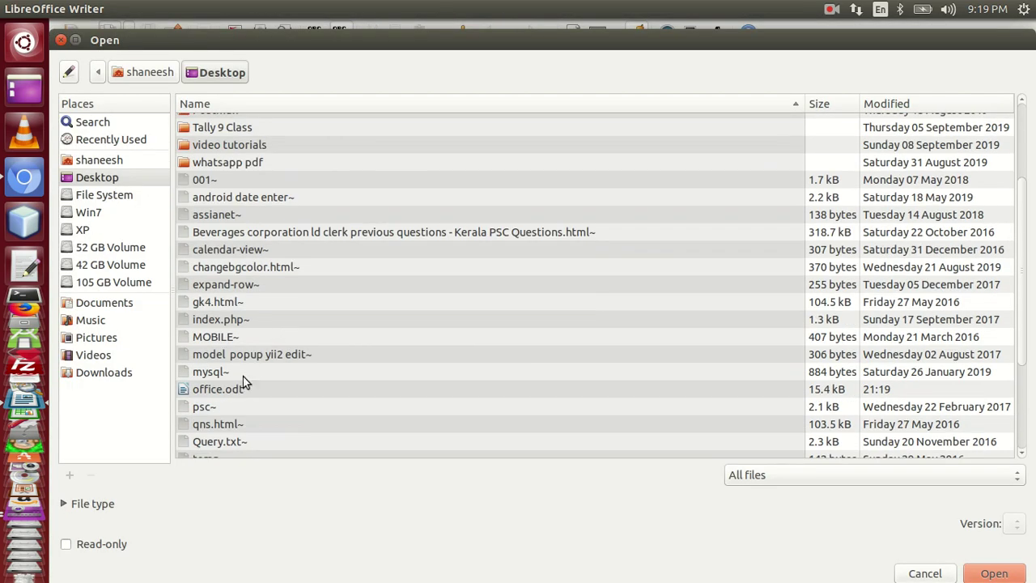
click(231, 388)
key(Return)
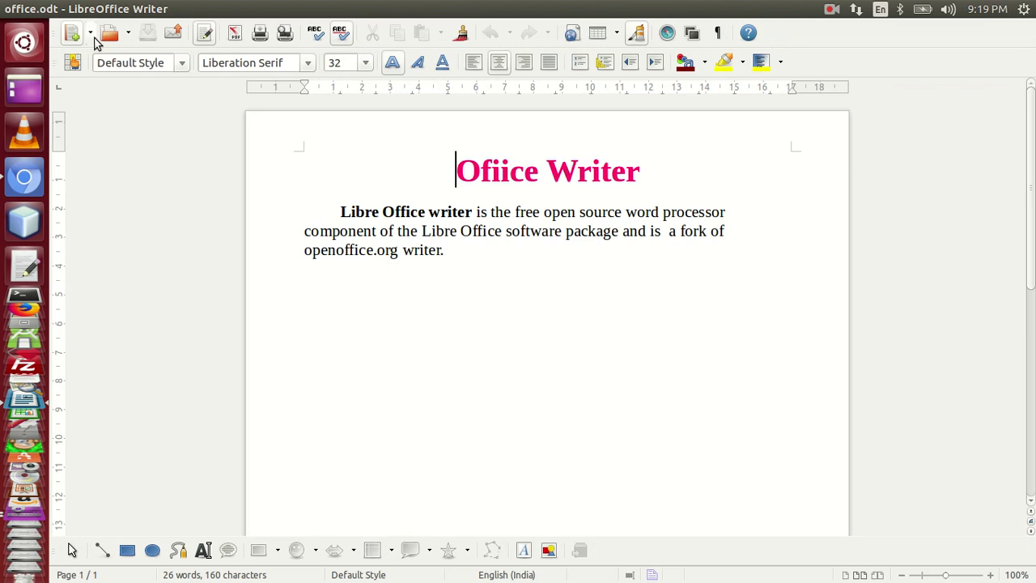
Step: Copy the whole body sentence and paste it as a second paragraph beneath the original in office.odt
click(63, 9)
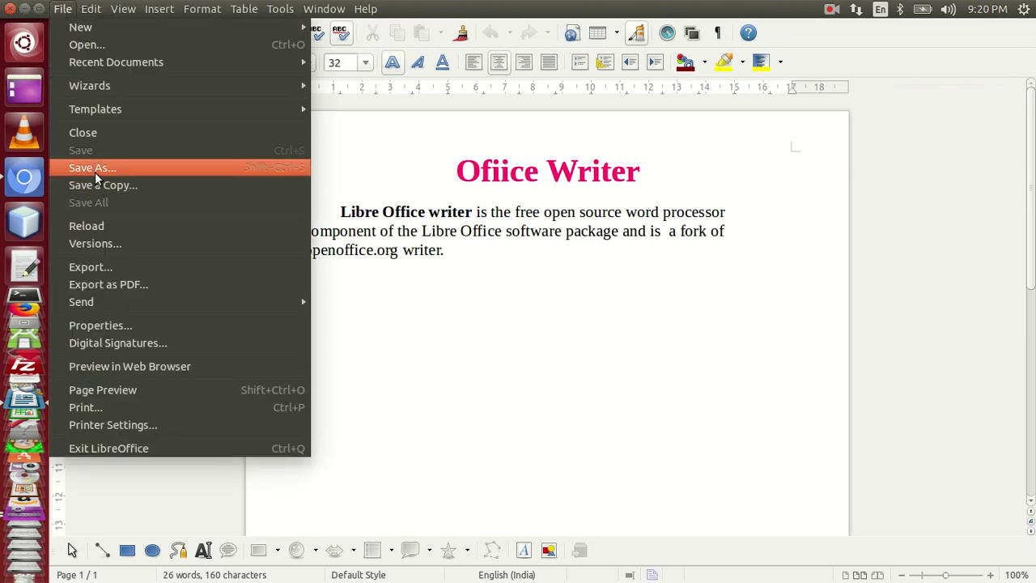
click(513, 255)
drag(460, 253, 335, 215)
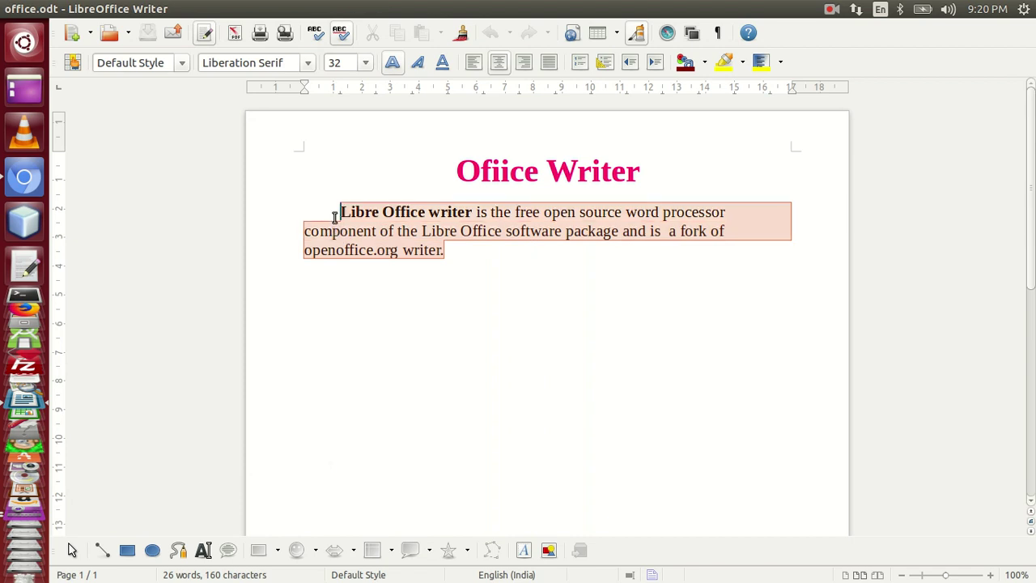
right_click(372, 229)
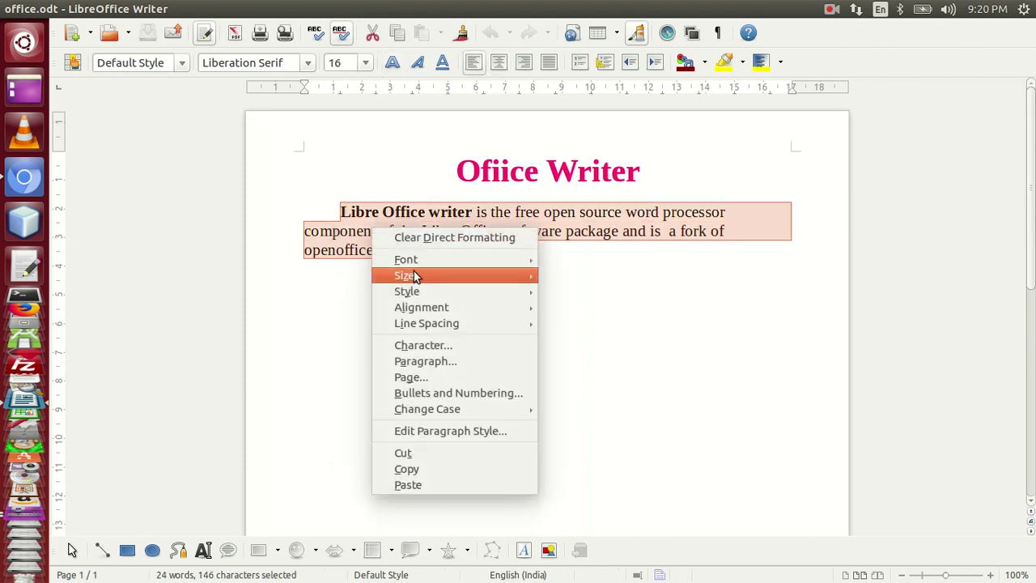
click(408, 467)
click(469, 255)
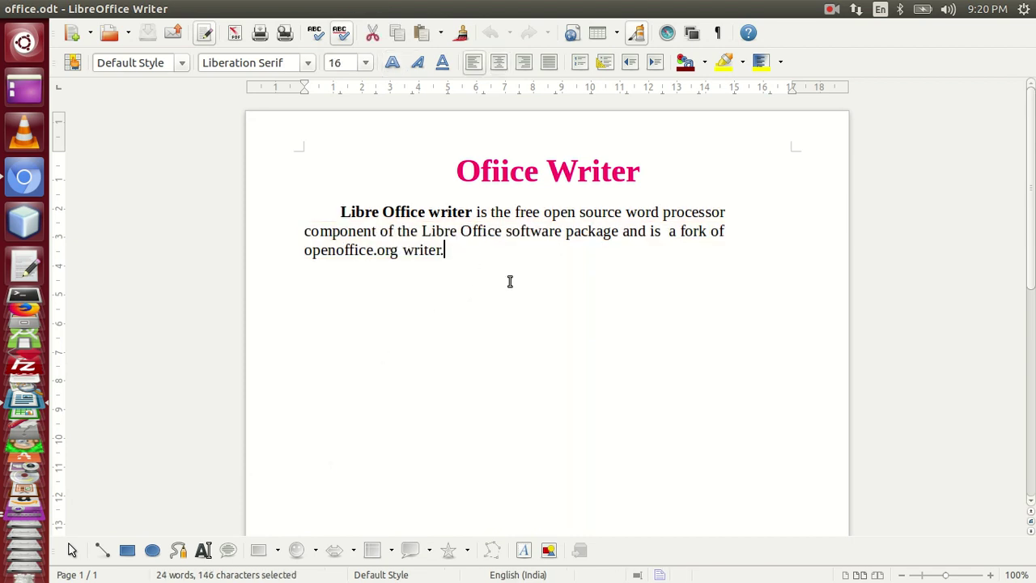
key(ctrl+v)
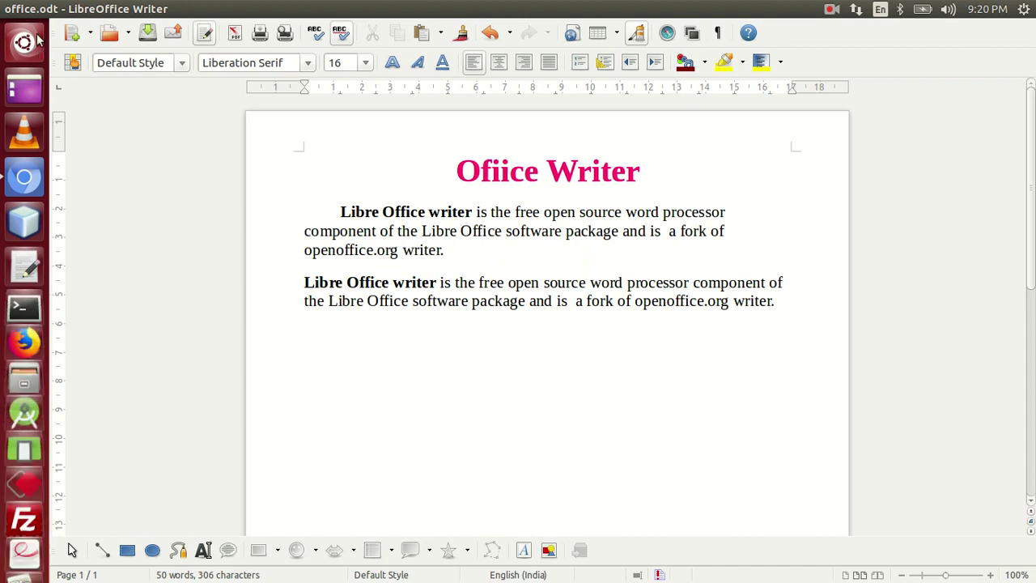
Step: Save the edited document under the new name "office1" on the Desktop
click(62, 10)
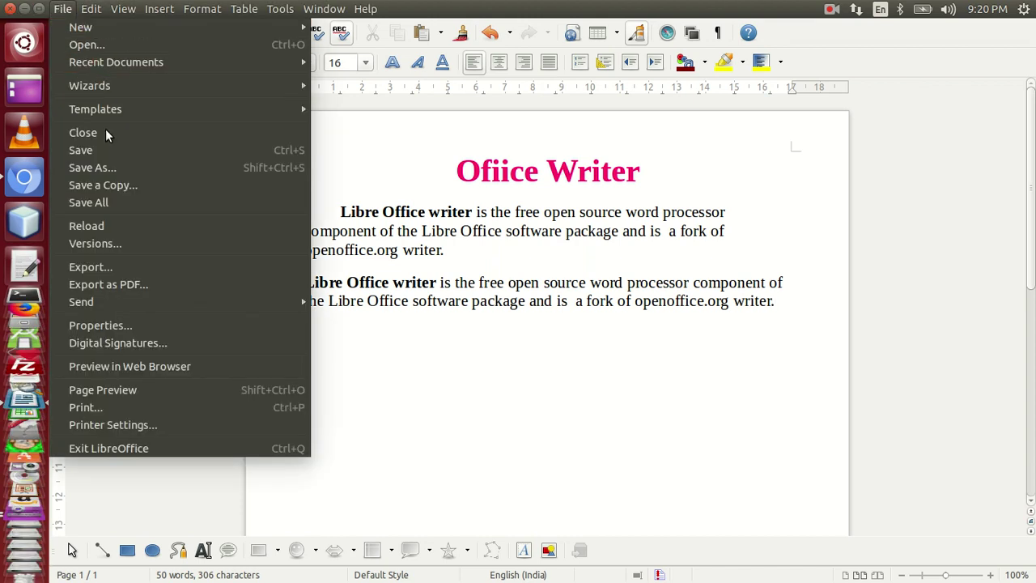
click(102, 168)
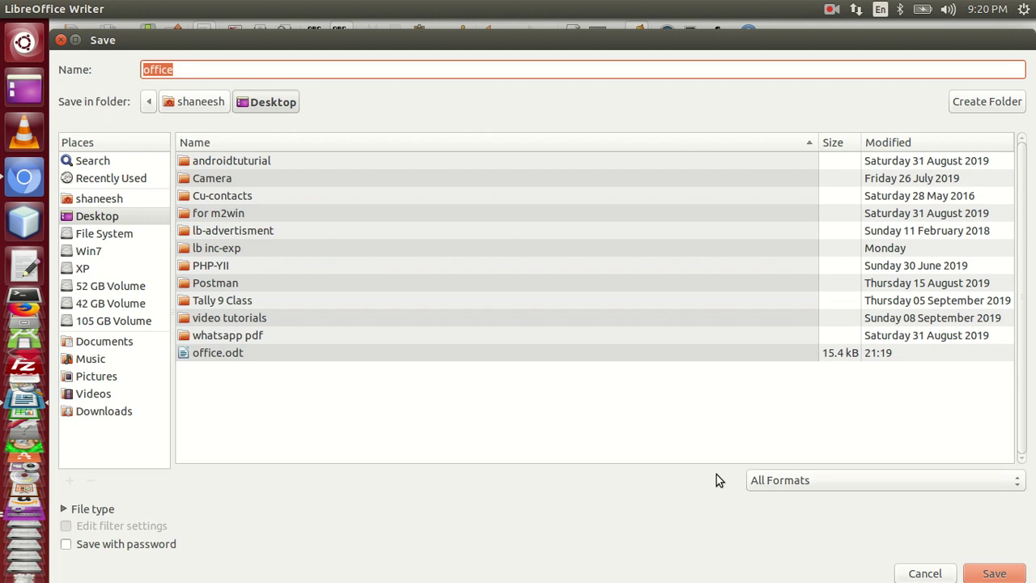
click(202, 65)
text(1)
click(980, 573)
Step: Close the document and open the original office.odt from the desktop
click(9, 9)
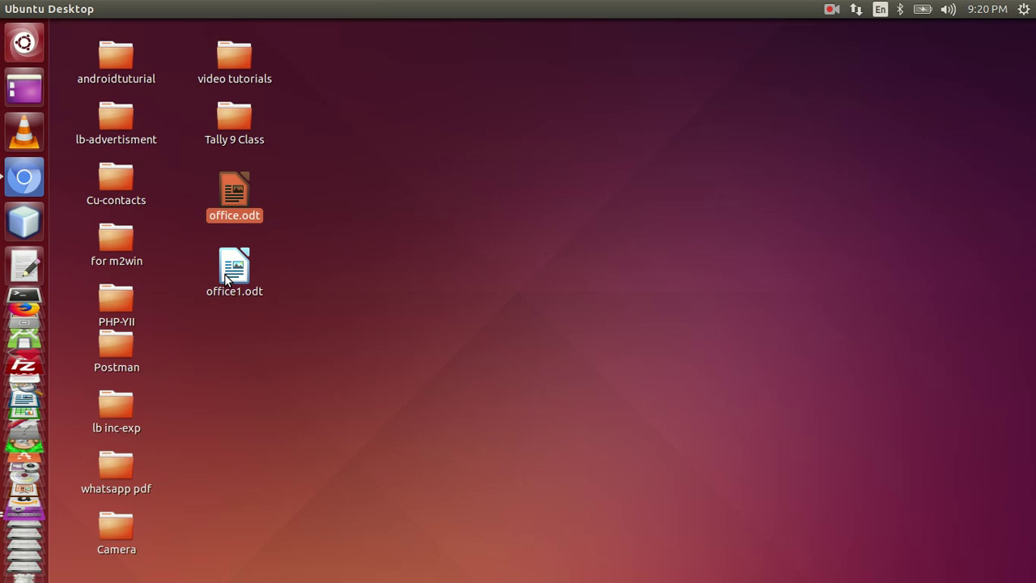
double_click(235, 191)
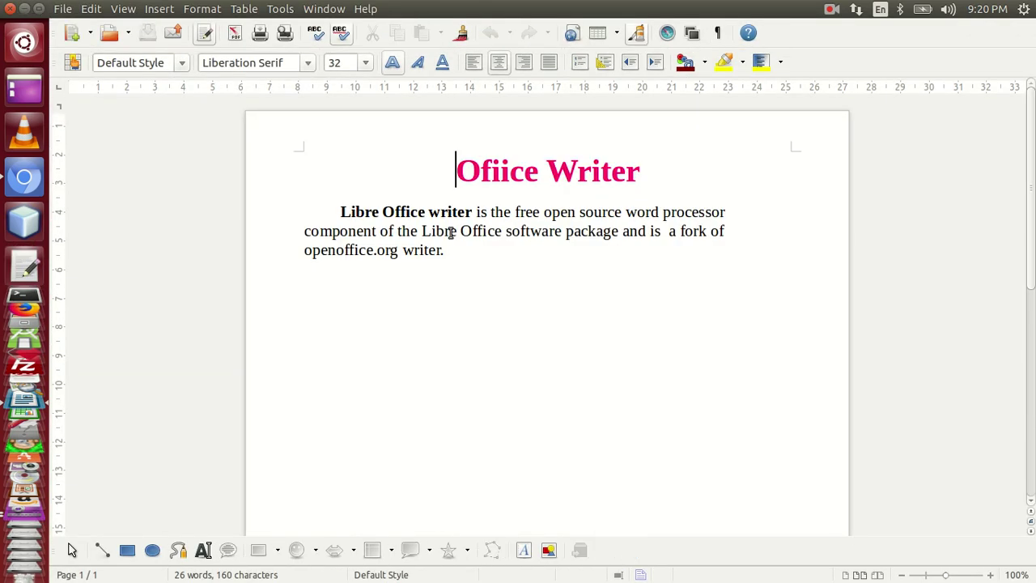
Step: Close the document, open office1.odt from the desktop and select its second body paragraph
key(ctrl+q)
double_click(242, 267)
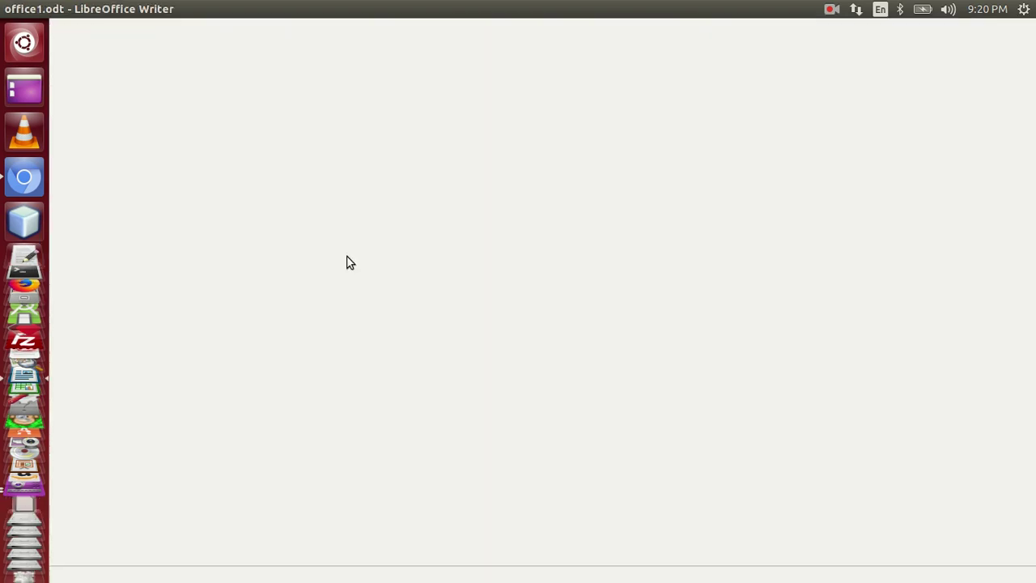
drag(301, 282, 773, 315)
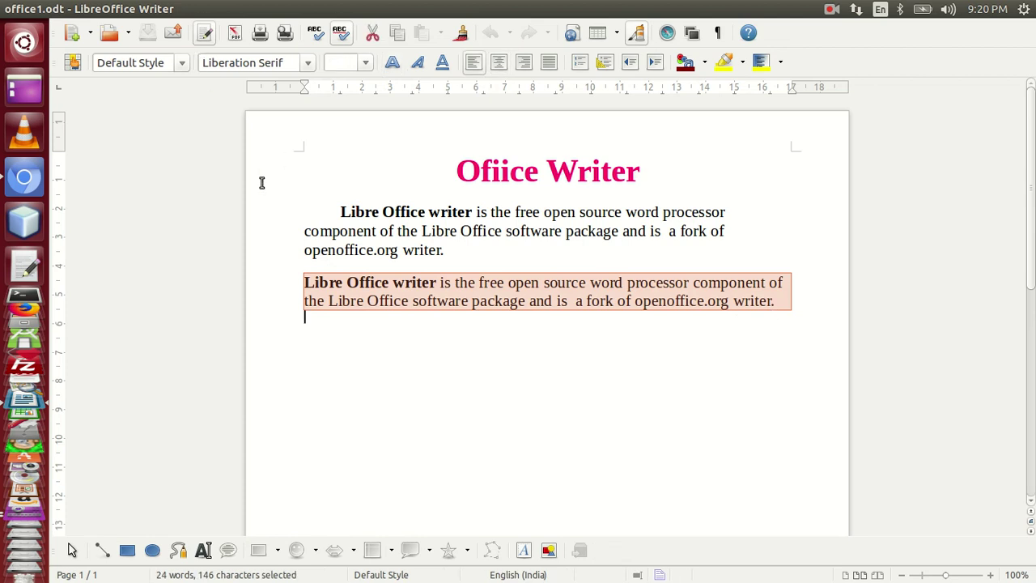
Step: Correct the misspelled first word of the title so that it reads "Office Writer"
scroll(259, 154, down, 3)
scroll(268, 170, up, 3)
click(502, 166)
key(BackSpace)
text(f)
click(602, 206)
Step: Underline the whole "Office Writer" title and save the changes to office1.odt
drag(643, 171, 501, 139)
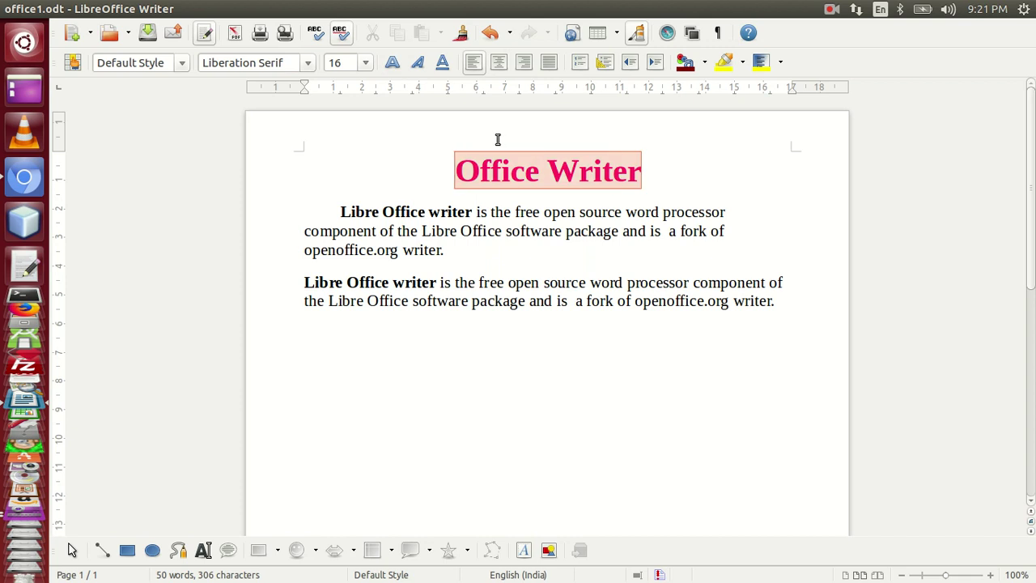
click(442, 63)
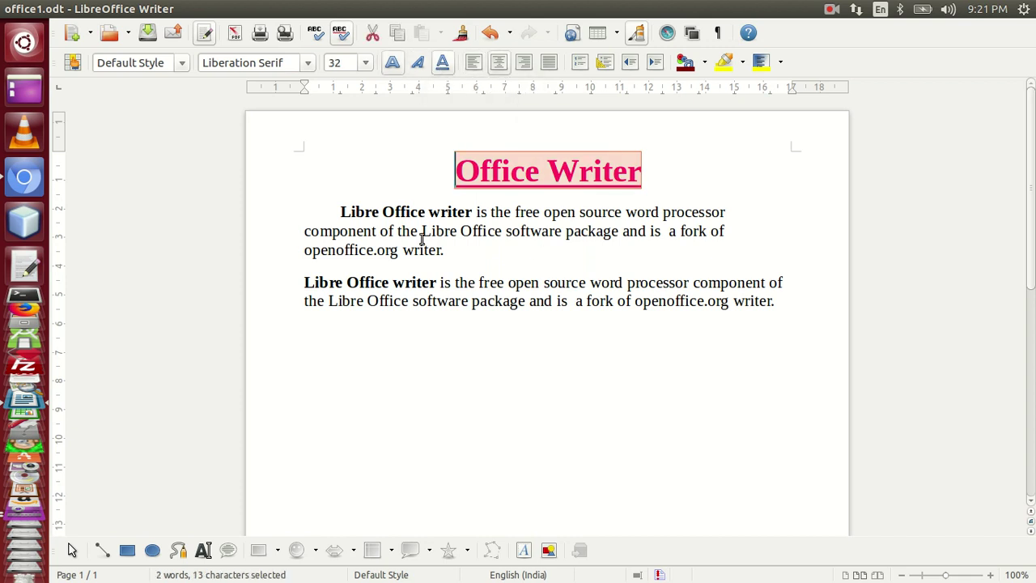
click(537, 300)
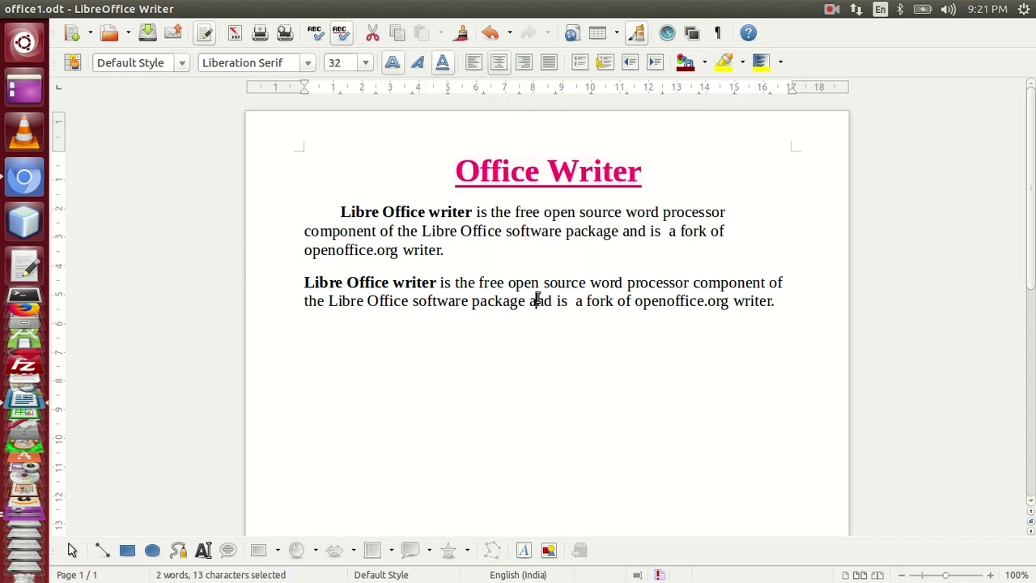
click(148, 34)
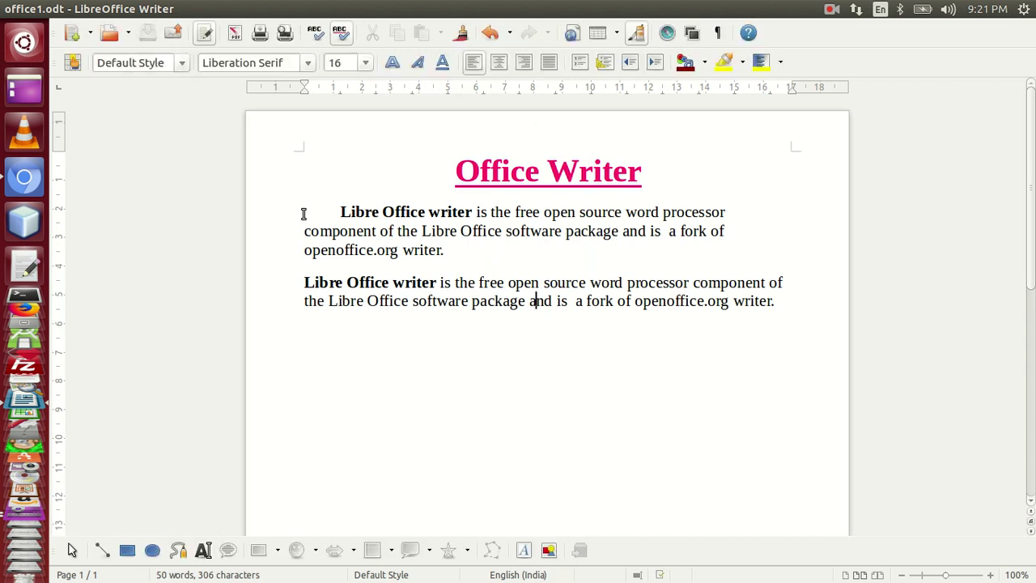